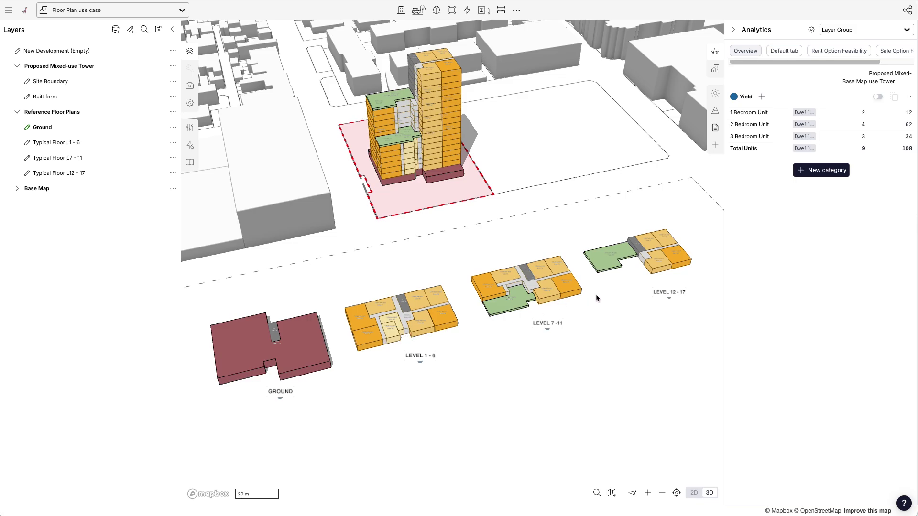
# Examine the grouped units of the Level 1-6 reference floor plan and the matching floors of the mixed-use tower.
pyautogui.scroll(5, 409, 321)
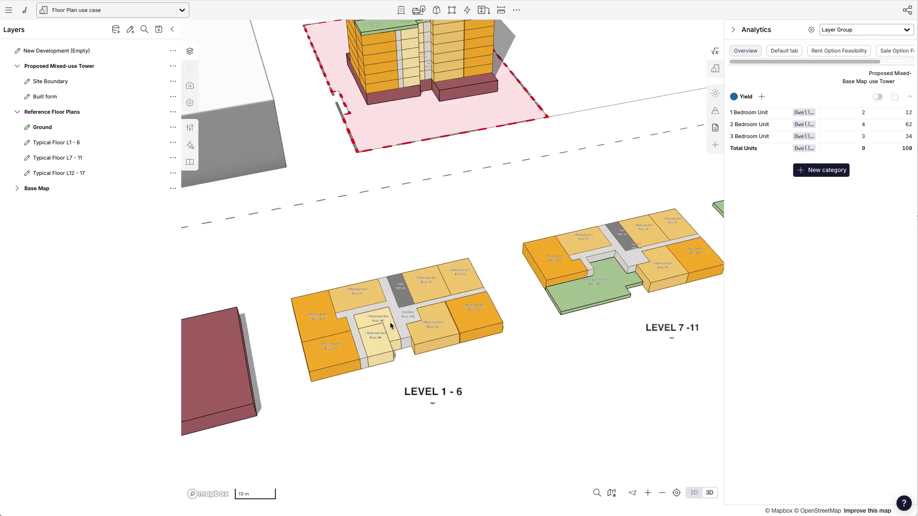
pyautogui.click(441, 315)
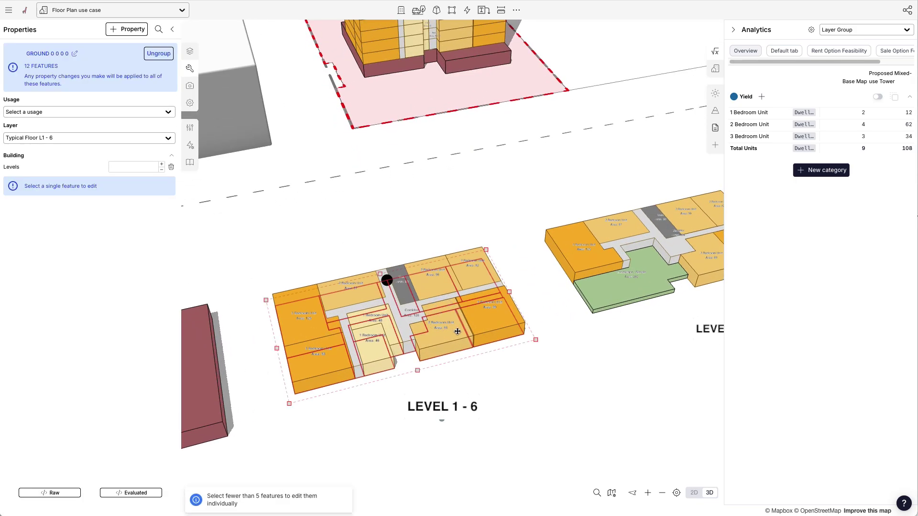
pyautogui.scroll(3, 377, 358)
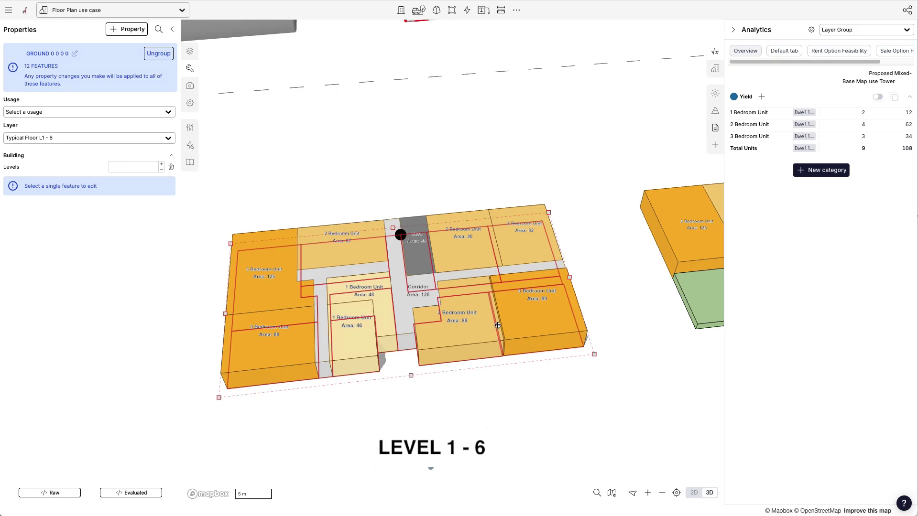
pyautogui.moveTo(502, 325); pyautogui.dragTo(526, 343, button='right')
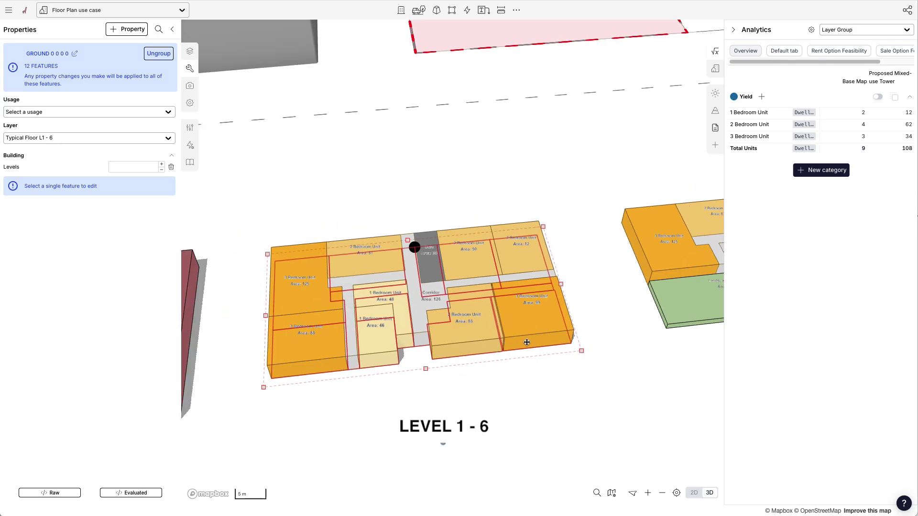
pyautogui.scroll(-5, 551, 308)
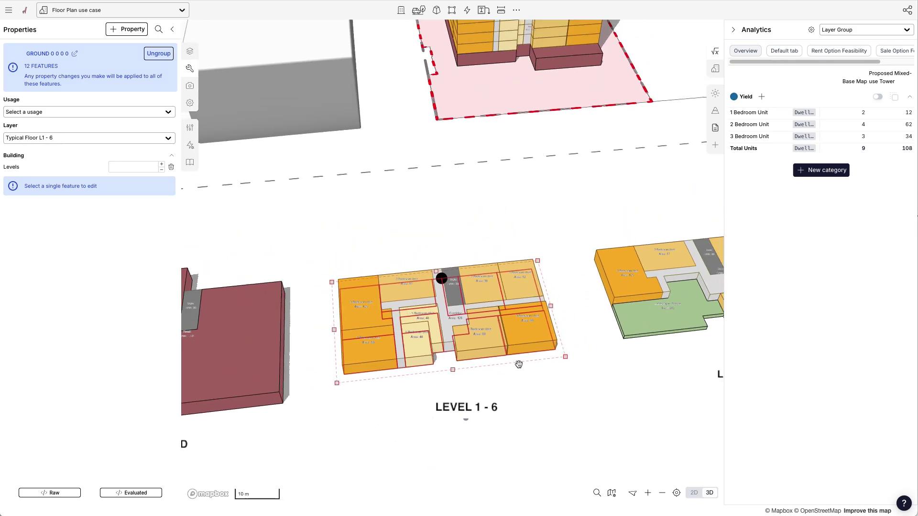
pyautogui.click(462, 254)
pyautogui.moveTo(488, 393); pyautogui.dragTo(493, 382, button='right')
pyautogui.click(391, 219)
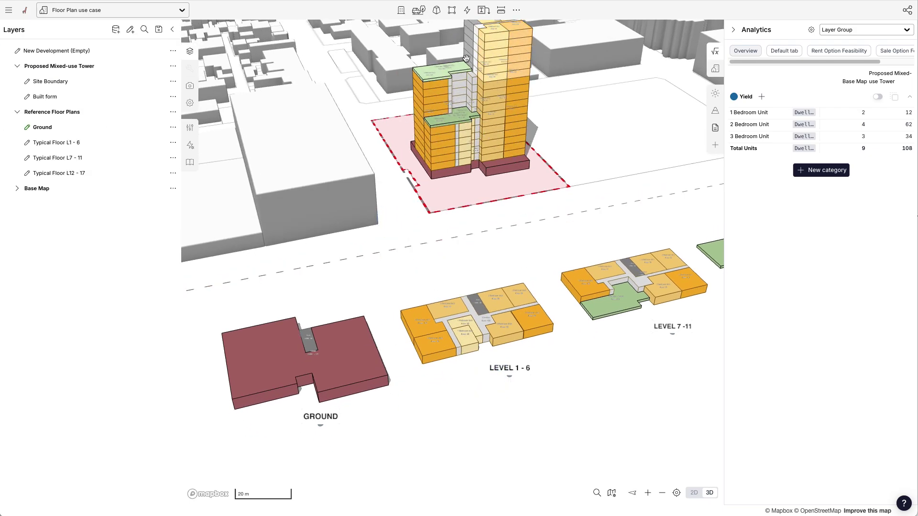
pyautogui.moveTo(679, 127); pyautogui.dragTo(598, 144)
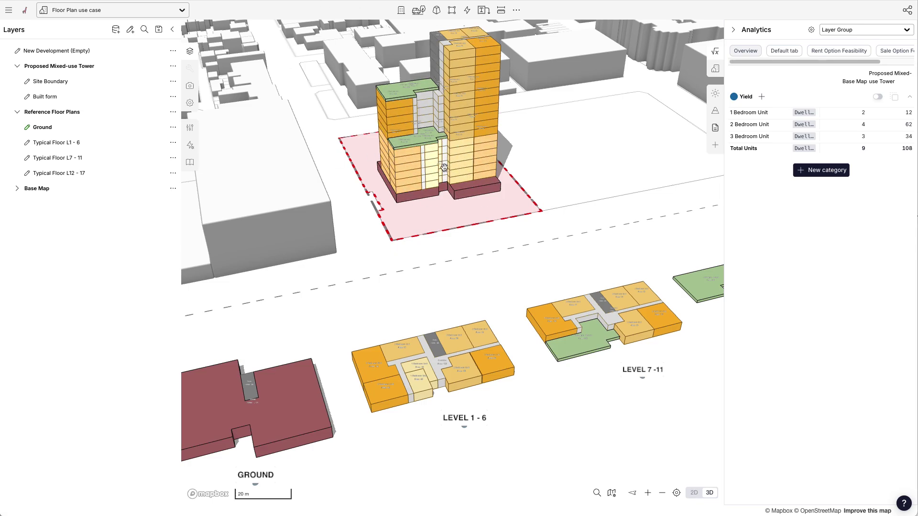
# Extend the end 3 Bedroom Unit of the Level 1-6 plan to about 15.2 m deep and the adjacent 2 Bedroom Unit flush with it.
pyautogui.click(499, 369)
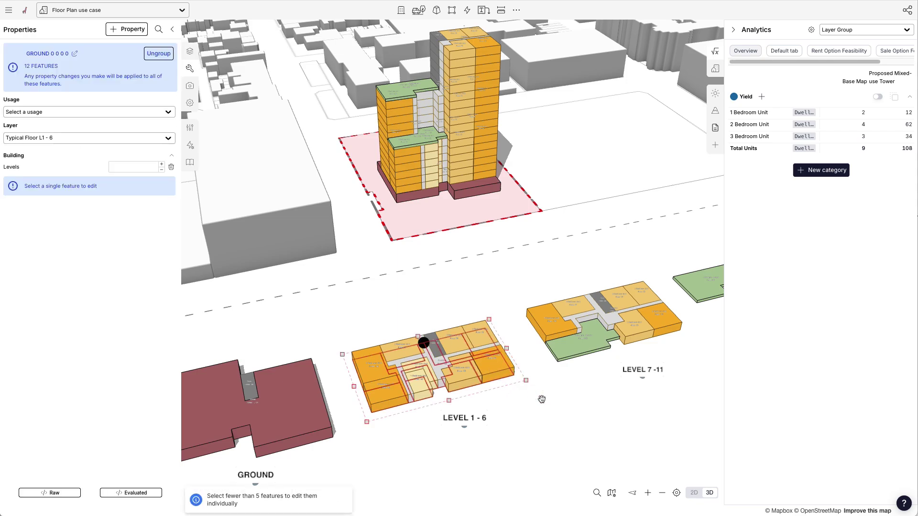
pyautogui.moveTo(541, 400); pyautogui.dragTo(549, 405, button='right')
pyautogui.click(524, 372)
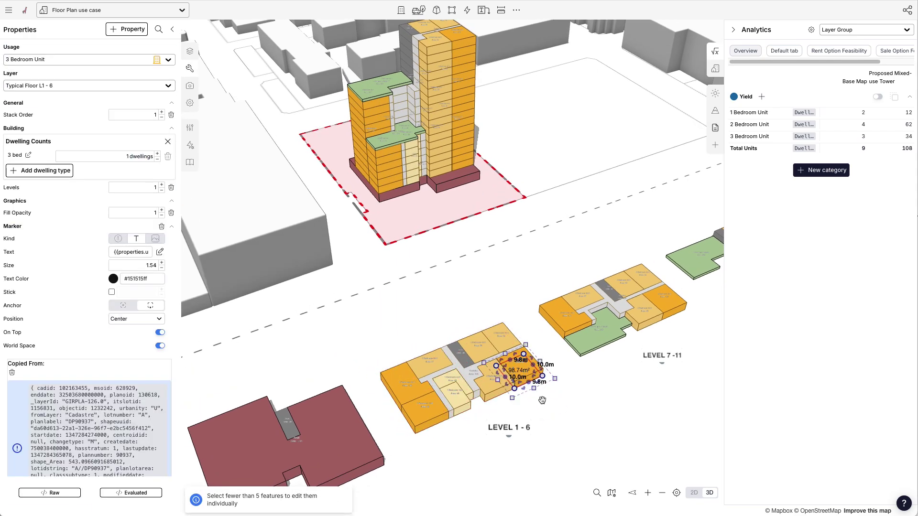
pyautogui.moveTo(532, 375); pyautogui.dragTo(526, 399)
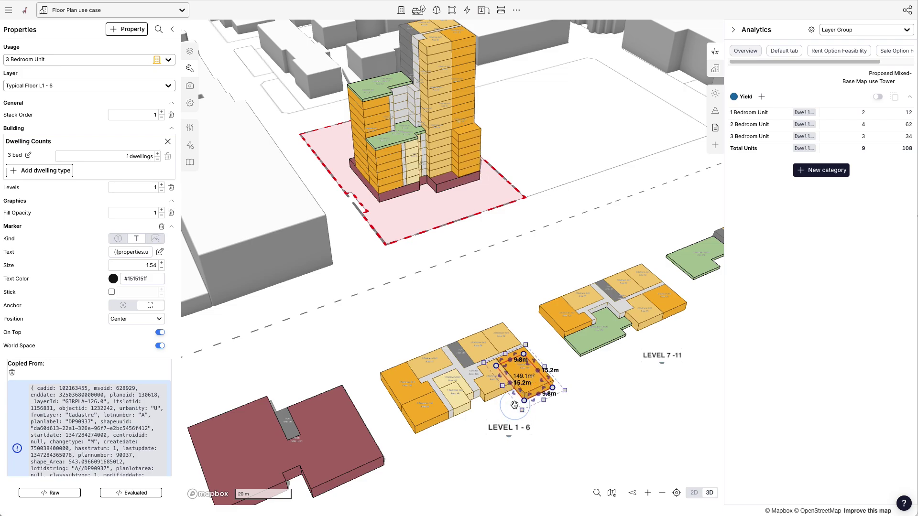
pyautogui.click(491, 390)
pyautogui.moveTo(495, 400); pyautogui.dragTo(532, 396)
pyautogui.press('s')
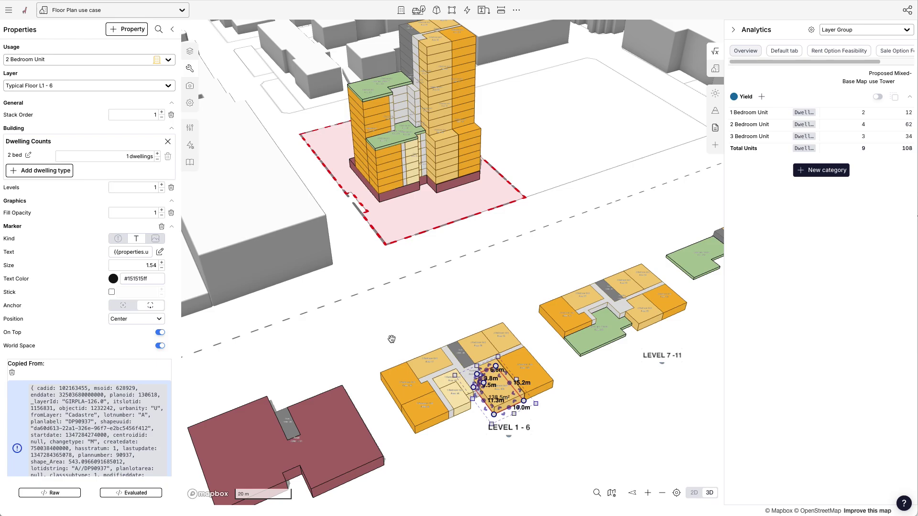
# Examine the tower and the four reference floor plans after the unit extension.
pyautogui.scroll(-3, 357, 277)
pyautogui.click(358, 278)
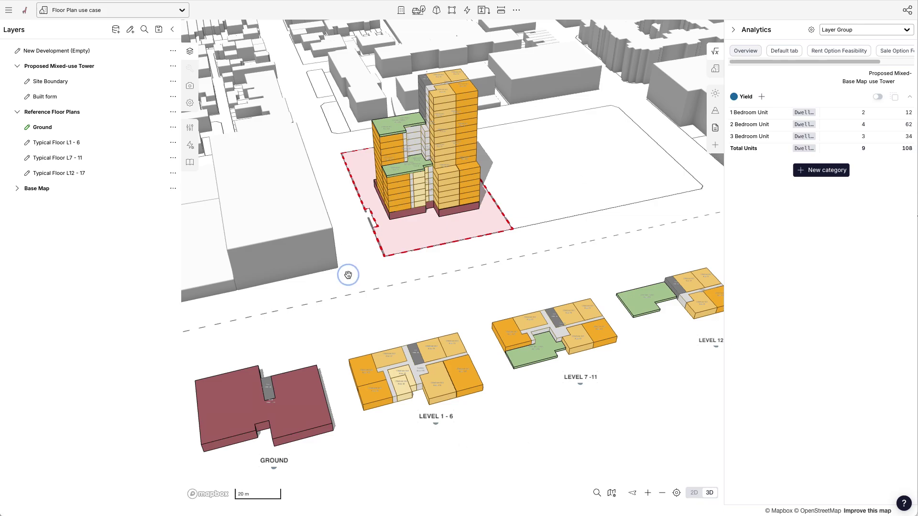
pyautogui.scroll(-2, 270, 283)
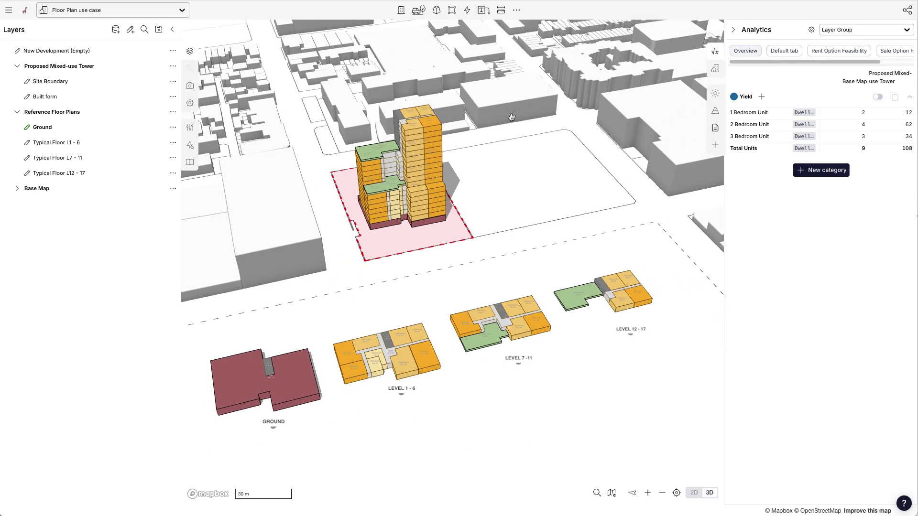
pyautogui.scroll(2, 565, 187)
pyautogui.scroll(-2, 595, 177)
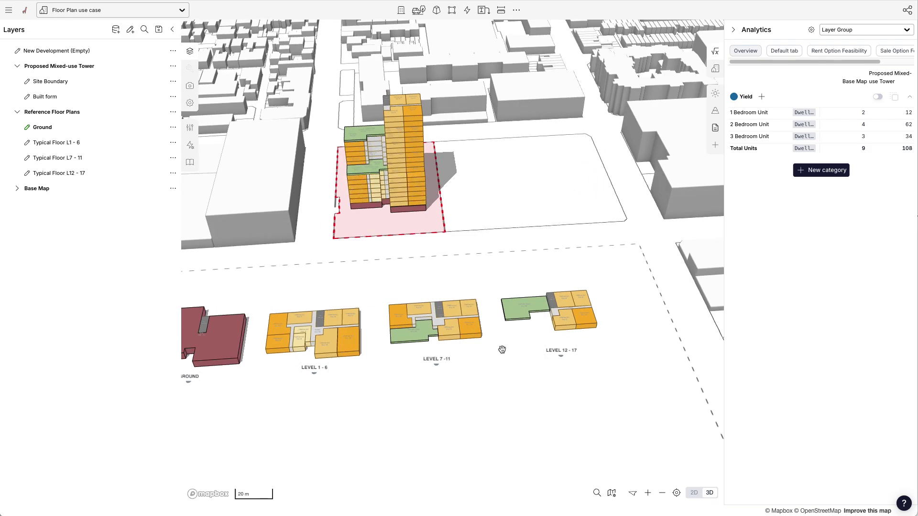
pyautogui.scroll(-2, 581, 273)
pyautogui.moveTo(584, 305); pyautogui.dragTo(580, 323, button='right')
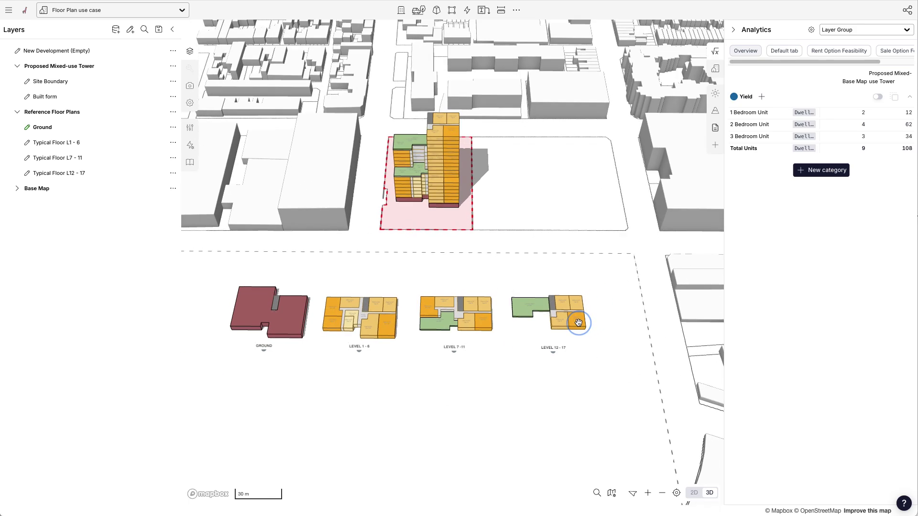
pyautogui.scroll(1, 551, 435)
pyautogui.scroll(2, 552, 436)
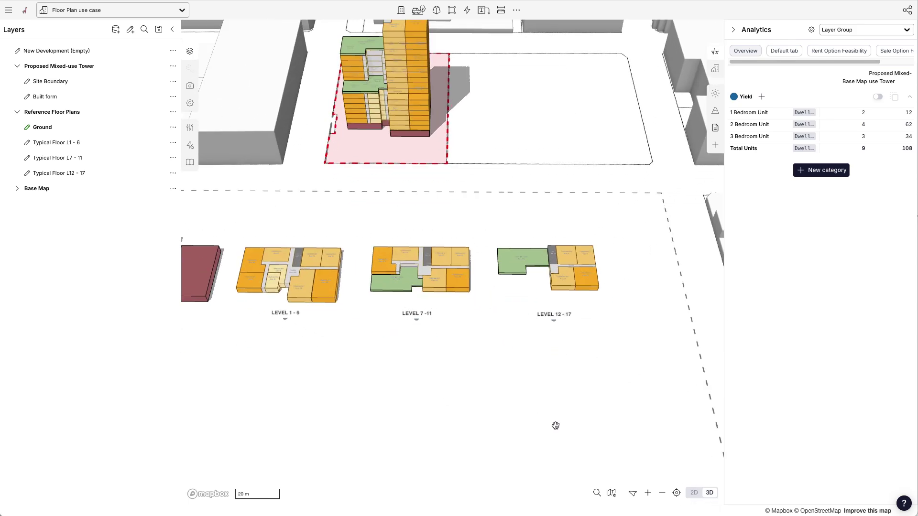
pyautogui.scroll(-3, 451, 349)
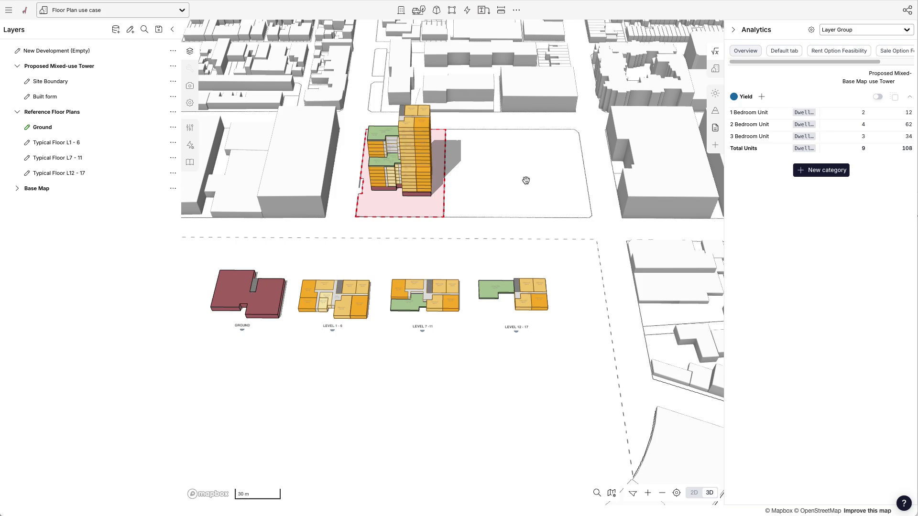
# Switch to the 2D top view and turn on the drawing grid around the site.
pyautogui.press('t')
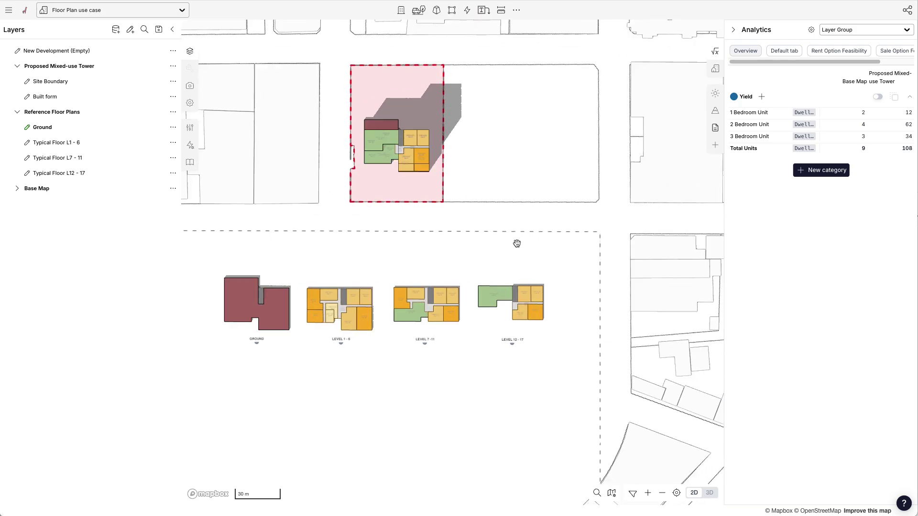
pyautogui.press('g')
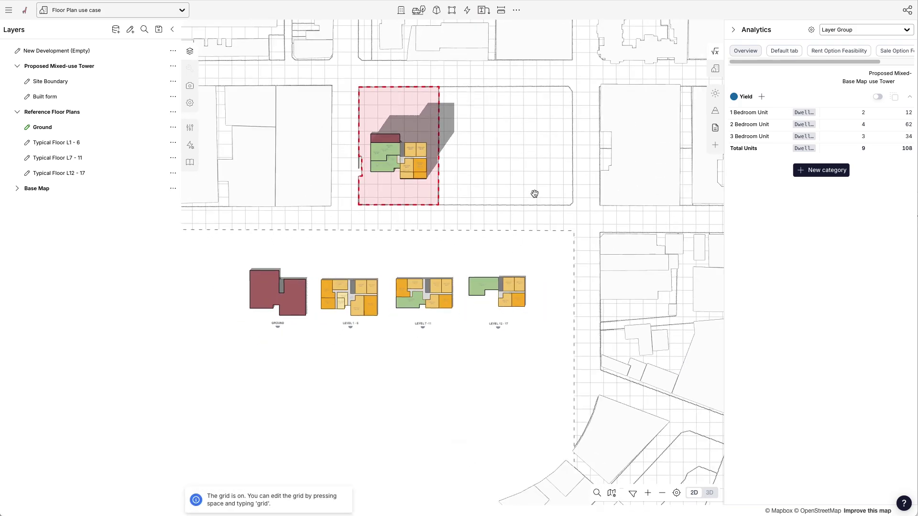
pyautogui.scroll(3, 524, 80)
pyautogui.scroll(1, 509, 183)
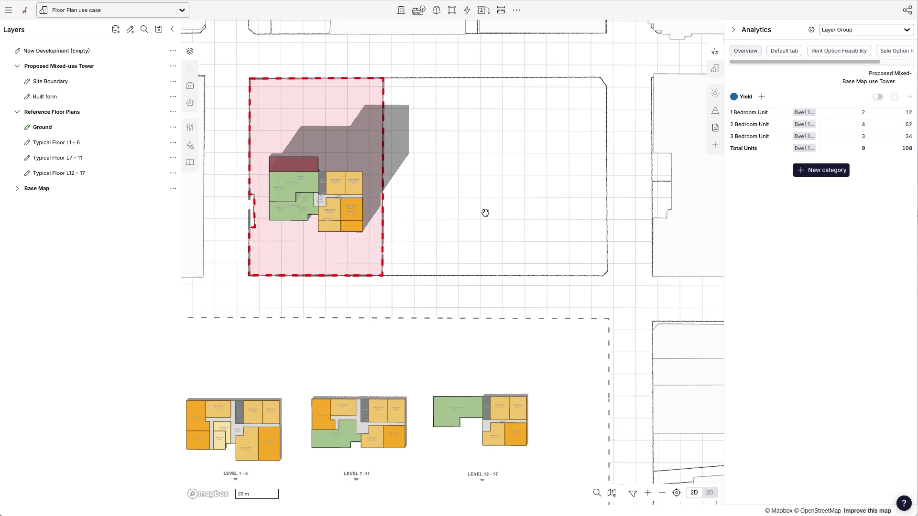
# Draw a 30 m by 50 m rectangular Retail building snapped to the grid on the empty part of the block.
pyautogui.click(400, 10)
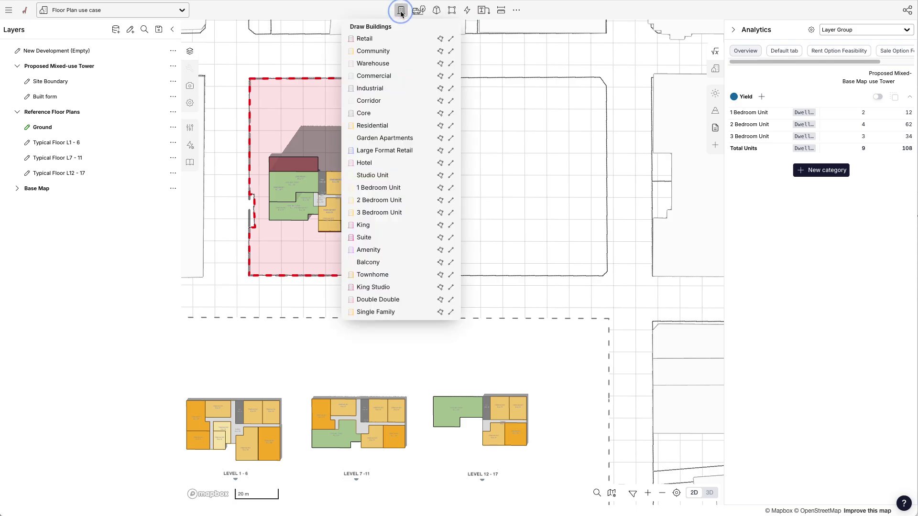
pyautogui.click(374, 38)
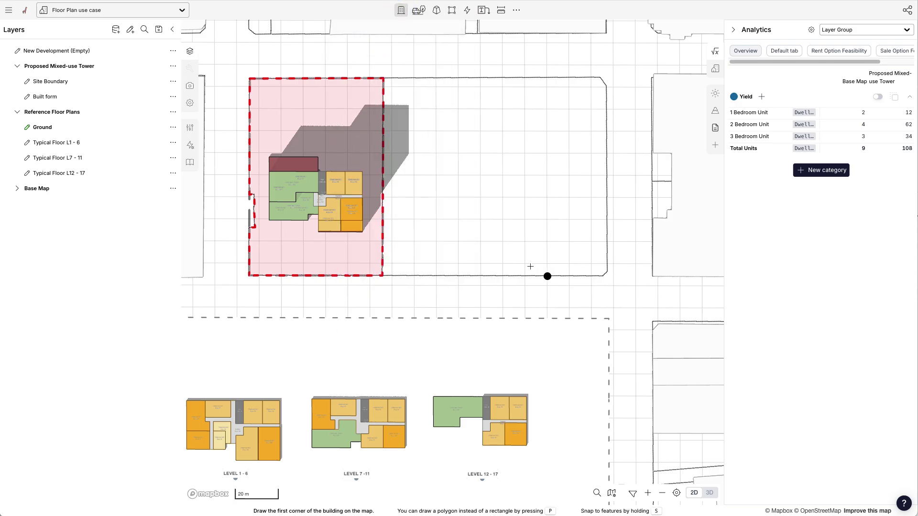
pyautogui.press('s')
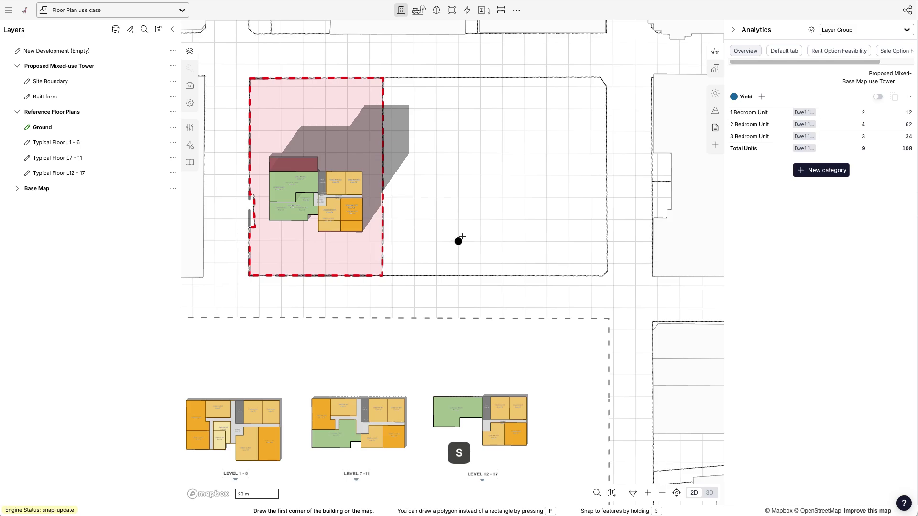
pyautogui.click(458, 241)
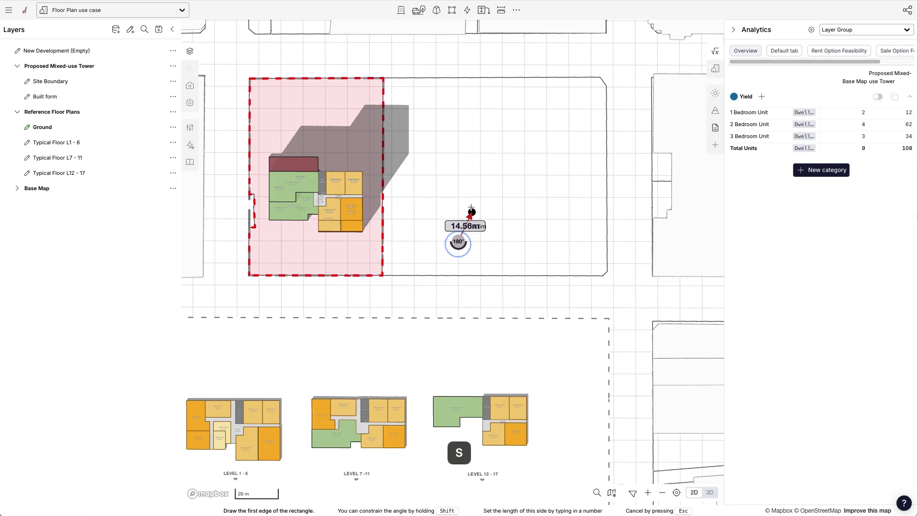
pyautogui.click(457, 175)
pyautogui.write('50m')
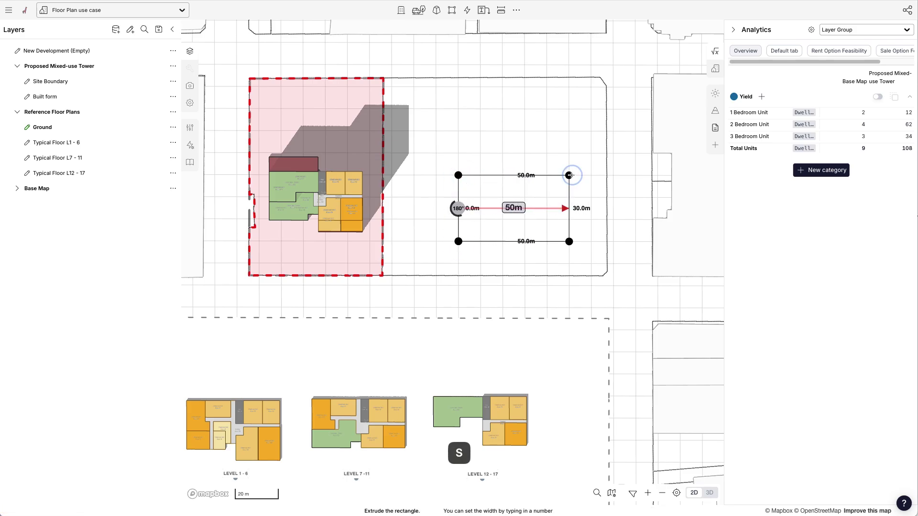
pyautogui.press('Return')
# Split the Retail building's northern edge at its midpoint, extend the western half 30 m outward and widen that wing to 30 m.
pyautogui.click(514, 176)
pyautogui.moveTo(470, 171); pyautogui.dragTo(460, 113)
pyautogui.press('s')
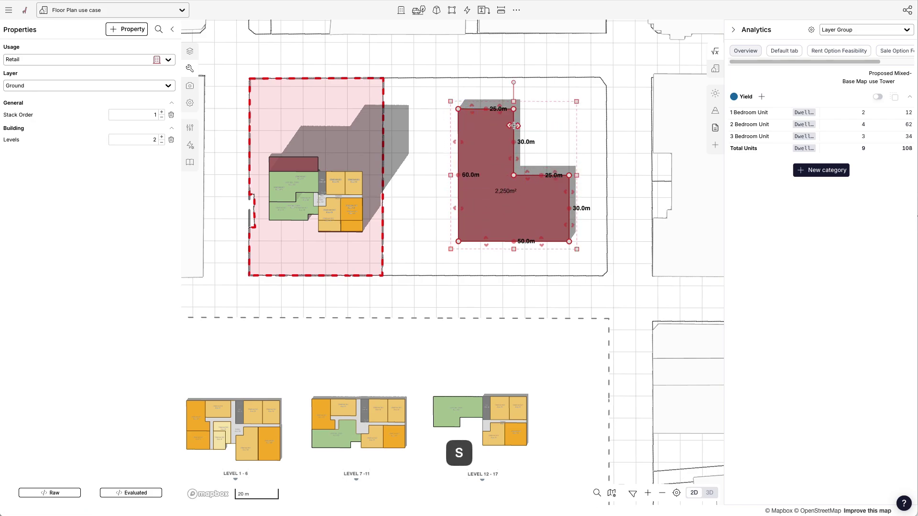
pyautogui.moveTo(514, 125)
pyautogui.mouseDown()
pyautogui.moveTo(485, 131)
pyautogui.moveTo(492, 150)
pyautogui.moveTo(519, 115)
pyautogui.mouseUp()
pyautogui.scroll(3, 493, 132)
pyautogui.press('s')
# Reshape the L-shaped Retail building to 50 m by 40 m overall, with both arms 20 m wide on the grid.
pyautogui.scroll(-3, 588, 189)
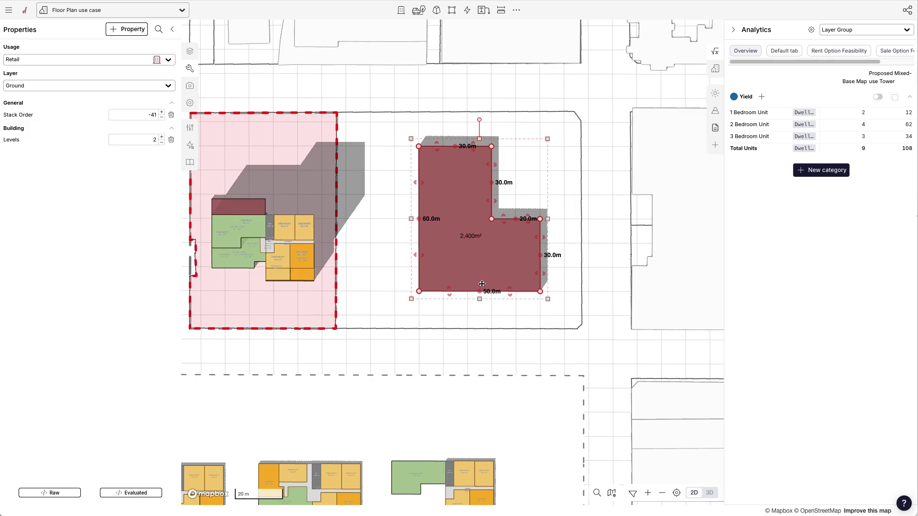
pyautogui.scroll(-3, 545, 153)
pyautogui.scroll(2, 547, 163)
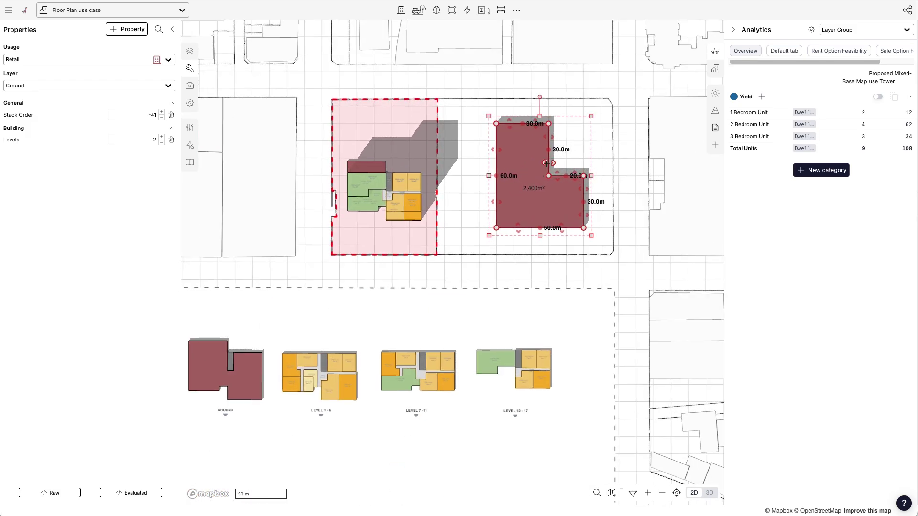
pyautogui.scroll(2, 530, 142)
pyautogui.moveTo(499, 118); pyautogui.dragTo(499, 170)
pyautogui.press('s')
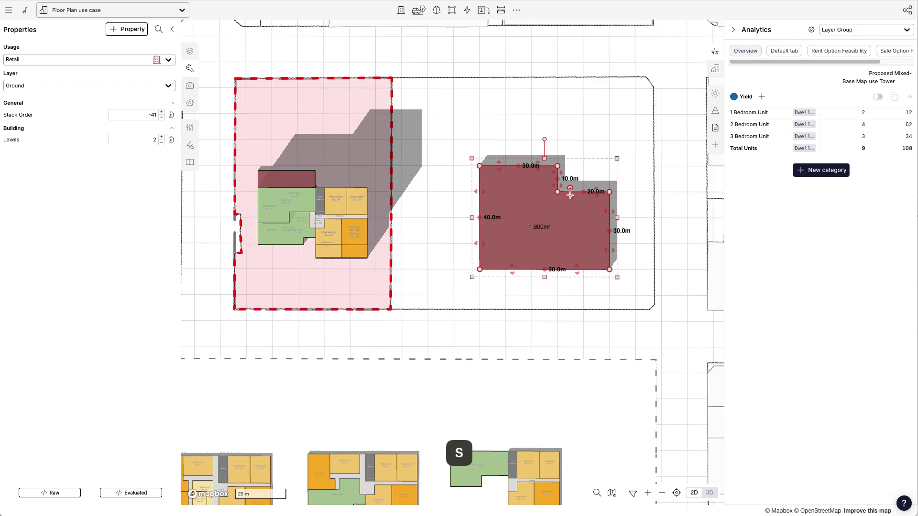
pyautogui.moveTo(570, 195); pyautogui.dragTo(560, 224)
pyautogui.press('s')
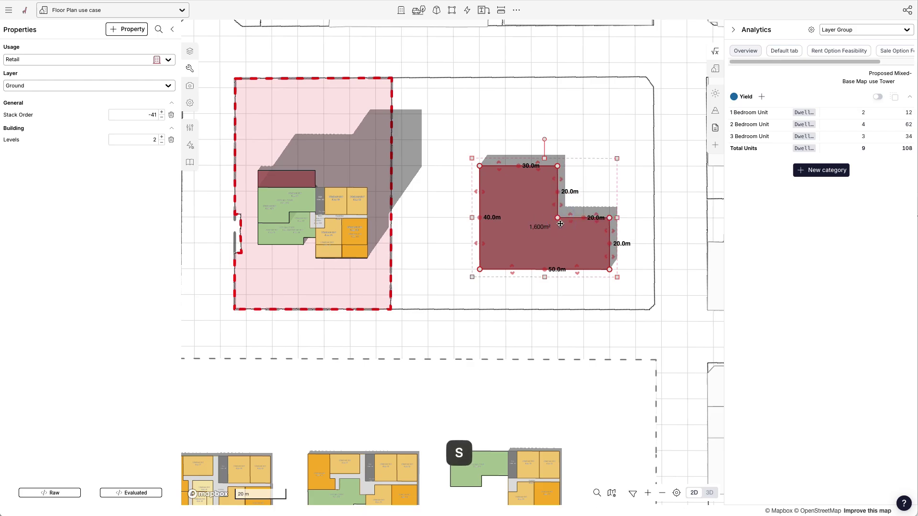
pyautogui.moveTo(557, 178); pyautogui.dragTo(531, 178)
pyautogui.press('s')
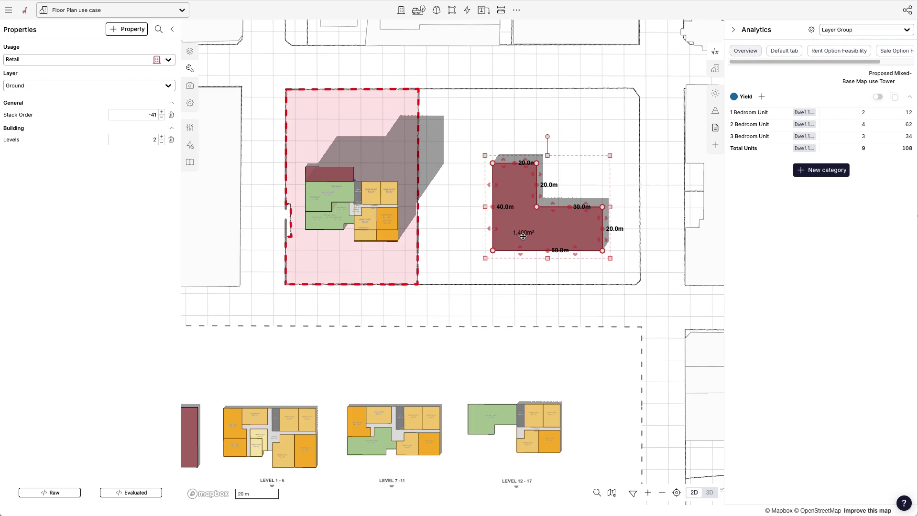
# Move the L-shaped Retail building to the empty area below the Ground reference plan and select it there.
pyautogui.scroll(-2, 610, 114)
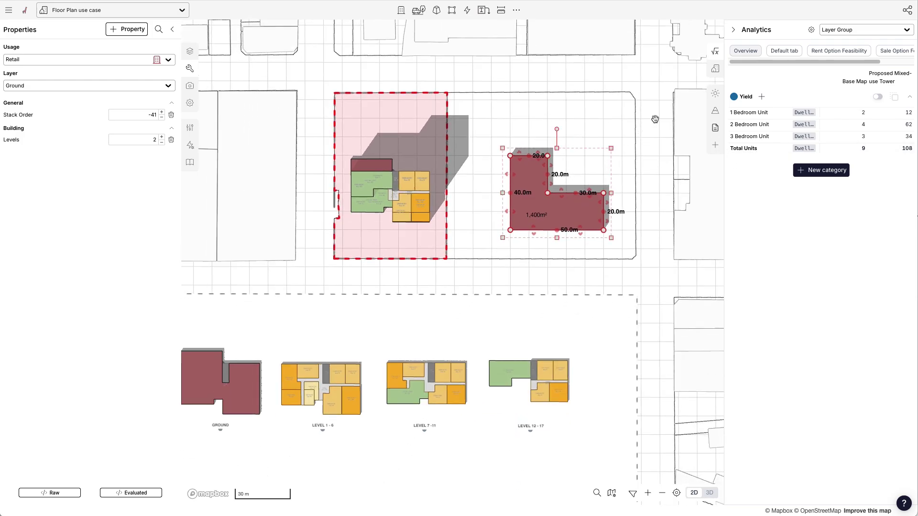
pyautogui.scroll(-2, 652, 123)
pyautogui.press('alt')
pyautogui.moveTo(597, 174); pyautogui.dragTo(378, 386)
pyautogui.scroll(3, 373, 418)
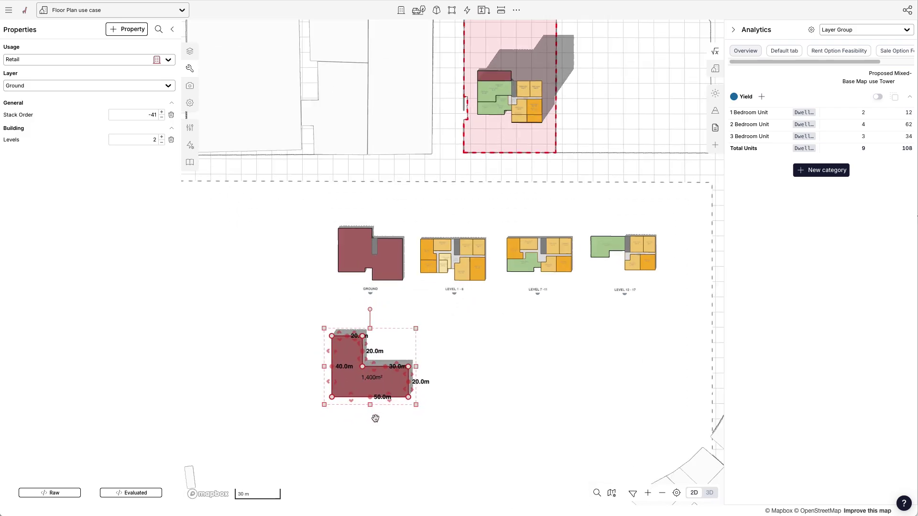
pyautogui.click(494, 433)
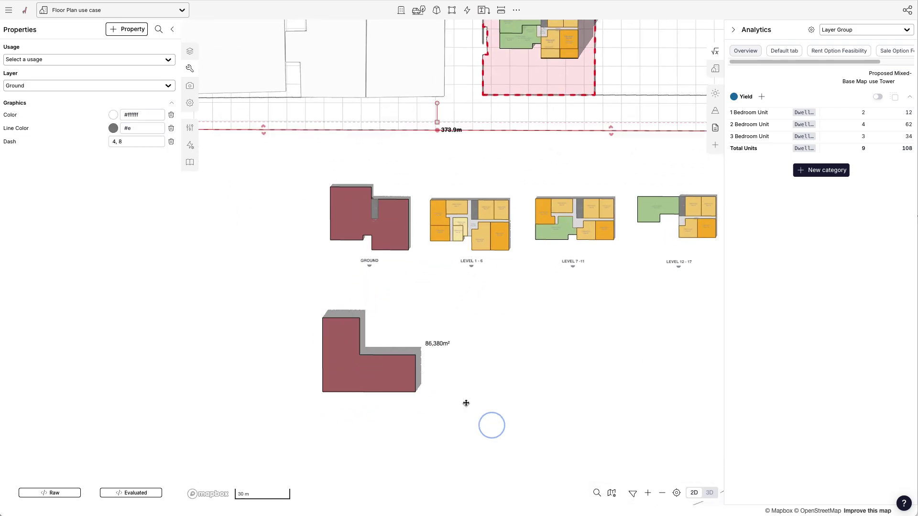
pyautogui.scroll(2, 371, 372)
pyautogui.click(371, 372)
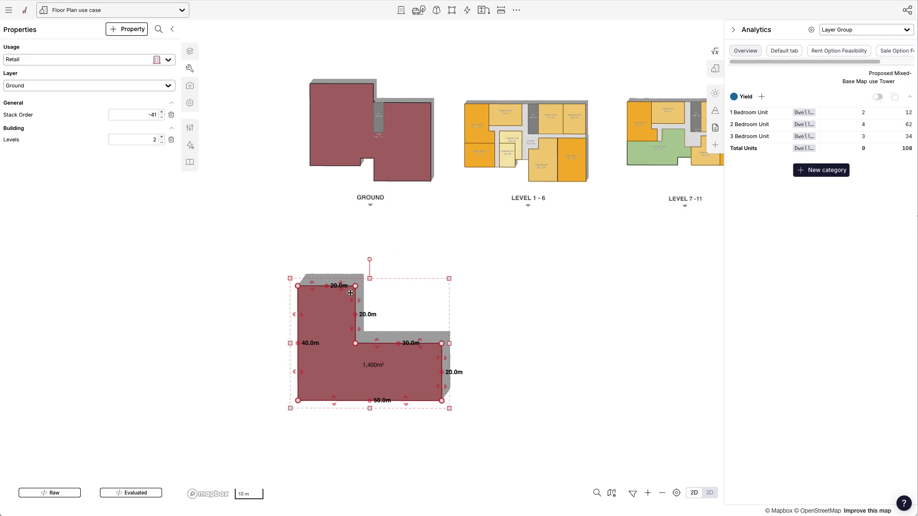
# Place a point snapped to the northwest corner of the L-shaped Retail building.
pyautogui.scroll(2, 350, 290)
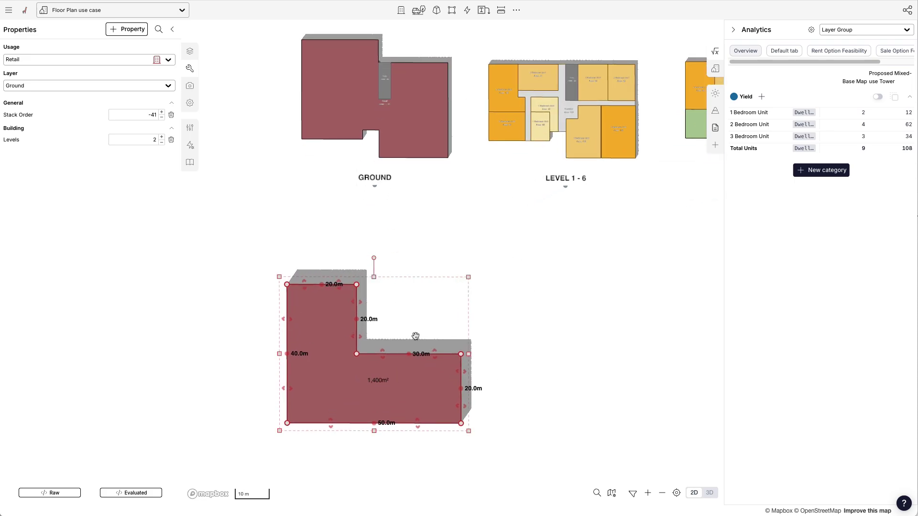
pyautogui.click(451, 10)
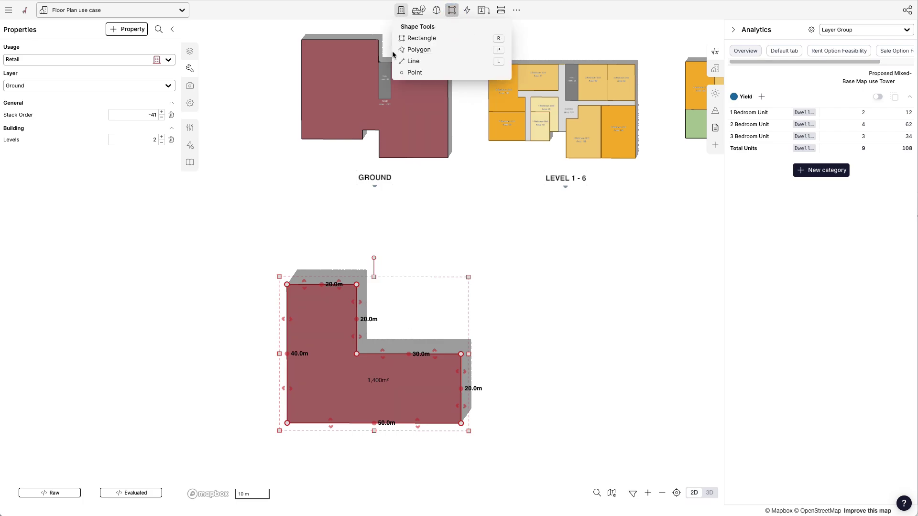
pyautogui.click(413, 73)
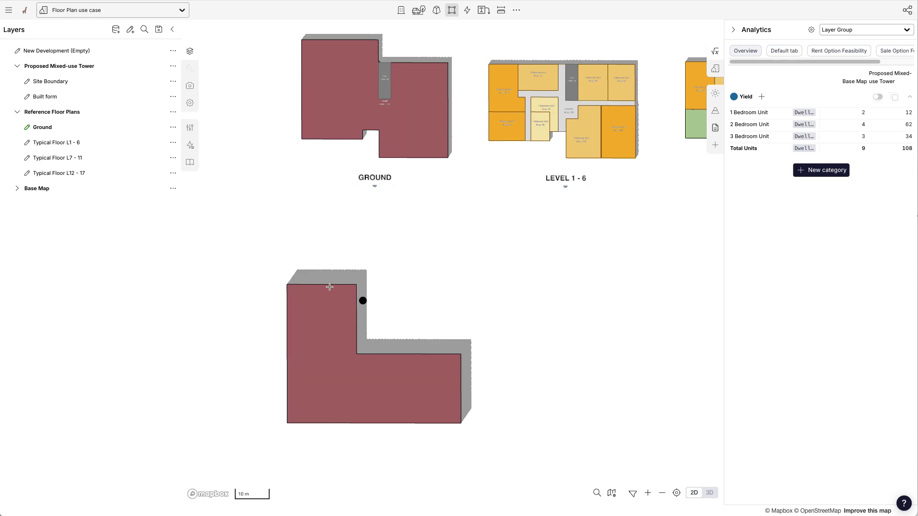
pyautogui.press('s')
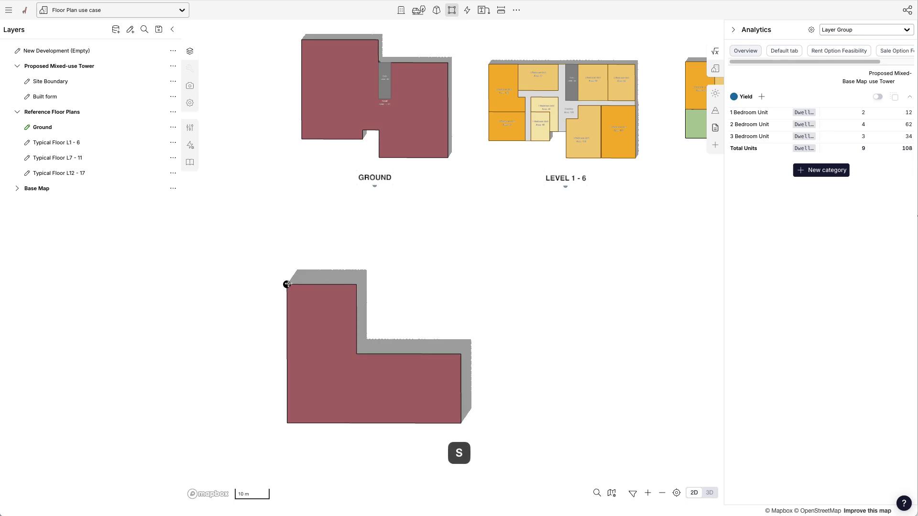
pyautogui.click(288, 284)
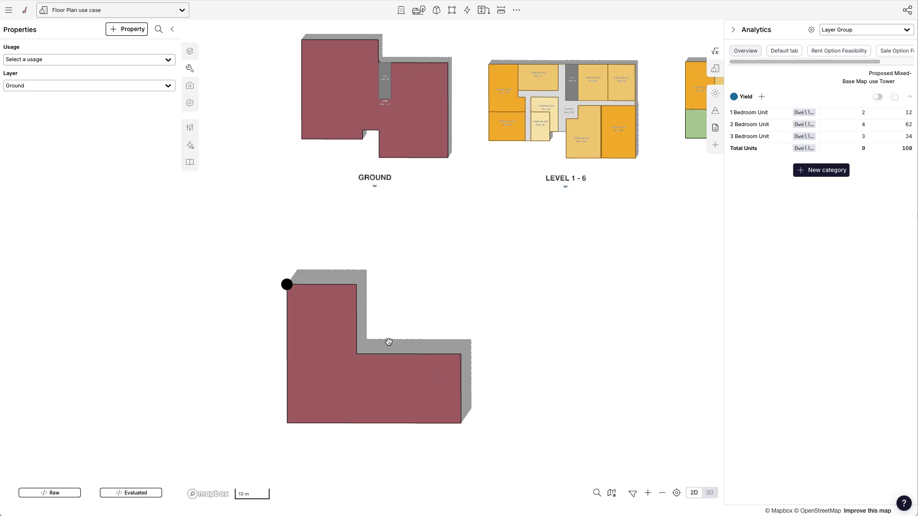
# Select the corner point together with the L-shaped Retail building and group the two features.
pyautogui.scroll(-1, 288, 286)
pyautogui.scroll(3, 292, 306)
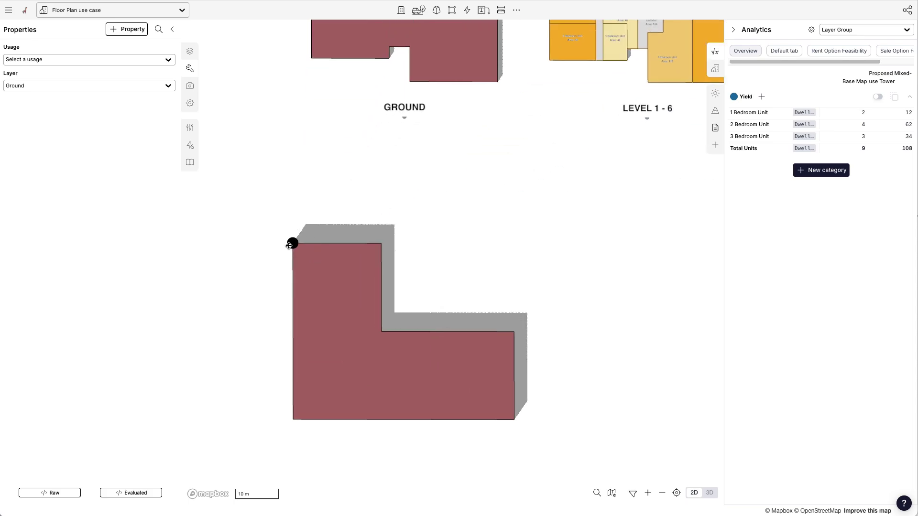
pyautogui.keyDown('shift'); pyautogui.click(340, 300); pyautogui.keyUp('shift')
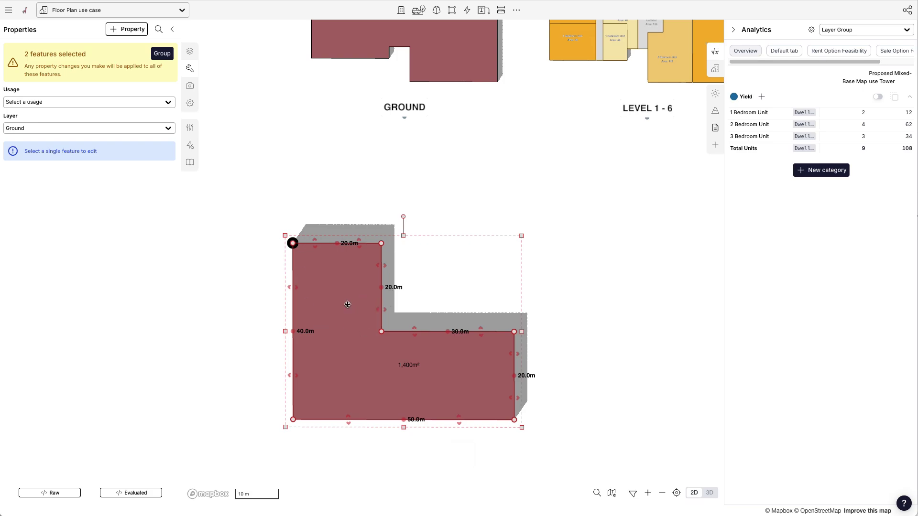
pyautogui.click(162, 55)
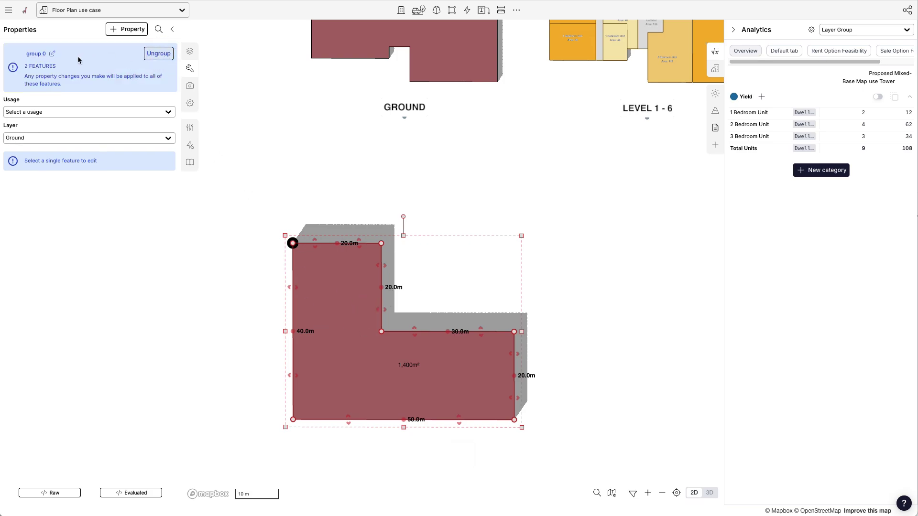
# Rename the group of the L-shaped building and its corner point as Training Ground.
pyautogui.click(53, 55)
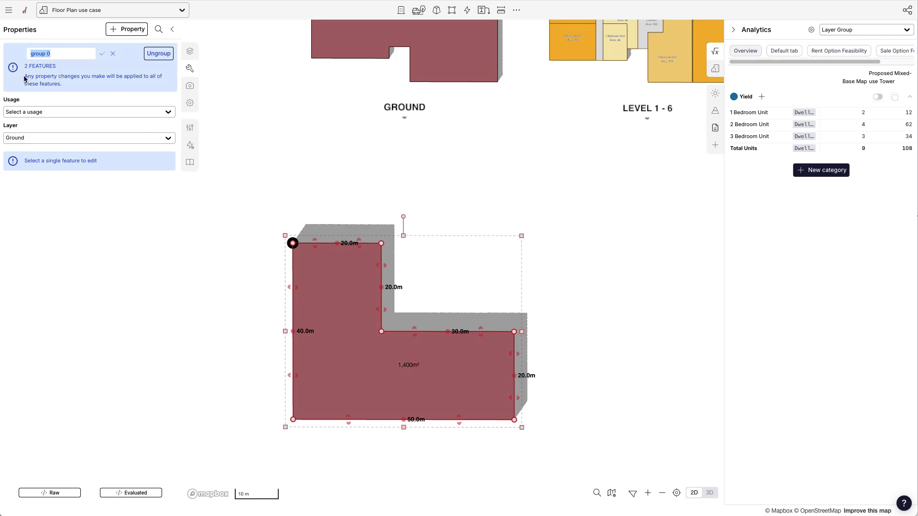
pyautogui.write('Training')
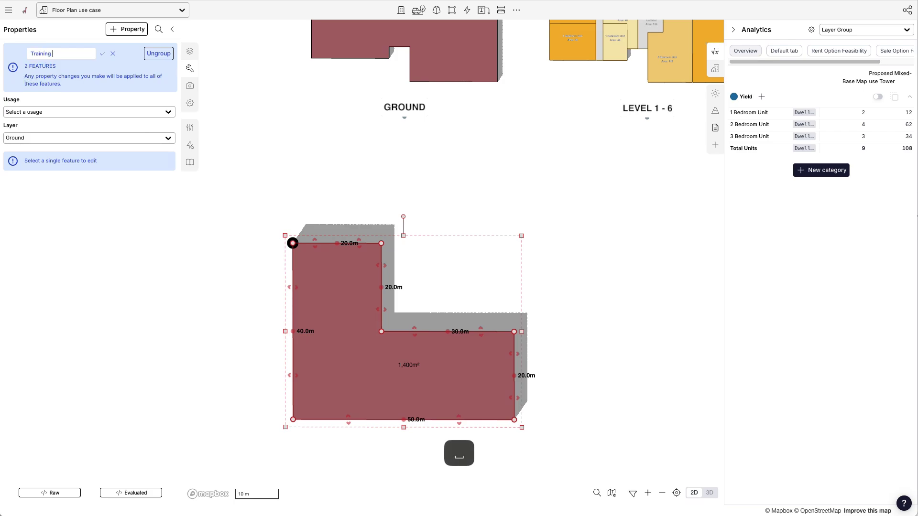
pyautogui.write('Ground')
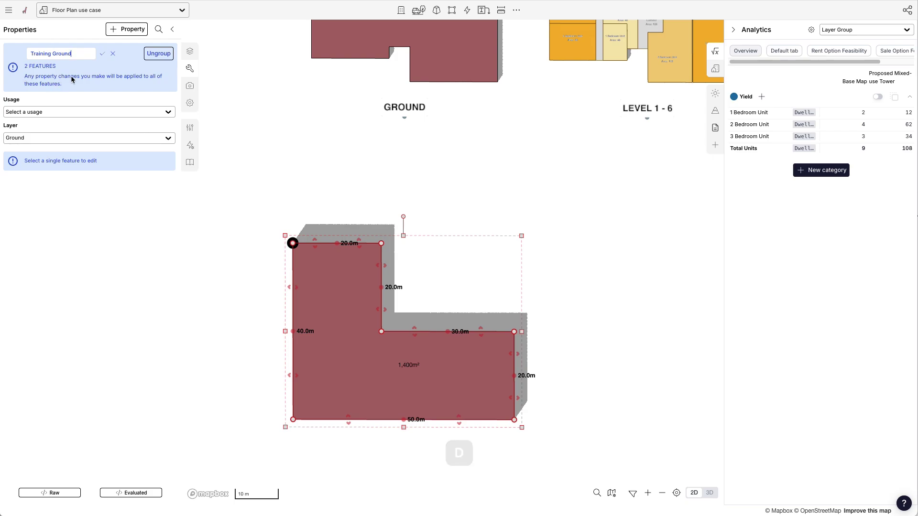
pyautogui.click(102, 54)
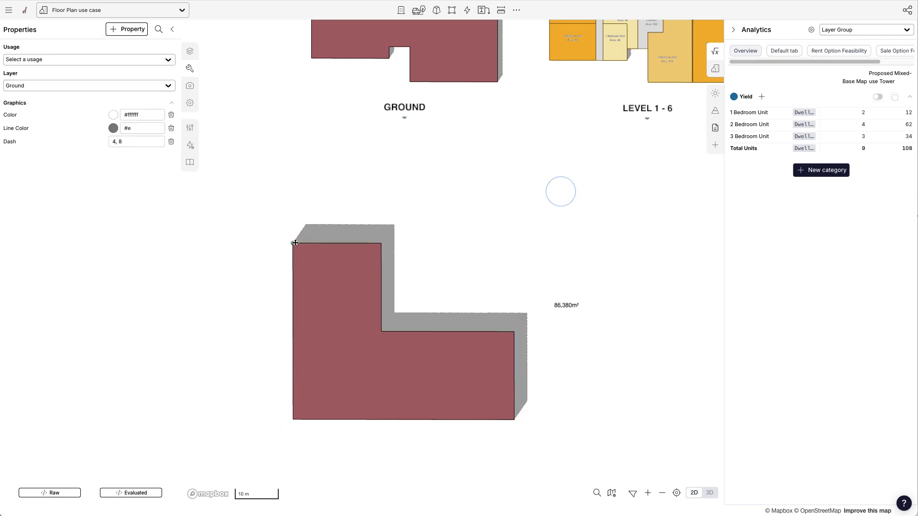
# Check that the L-shaped building and its corner point select together as the Training Ground group, and clear the selection.
pyautogui.scroll(-3, 328, 282)
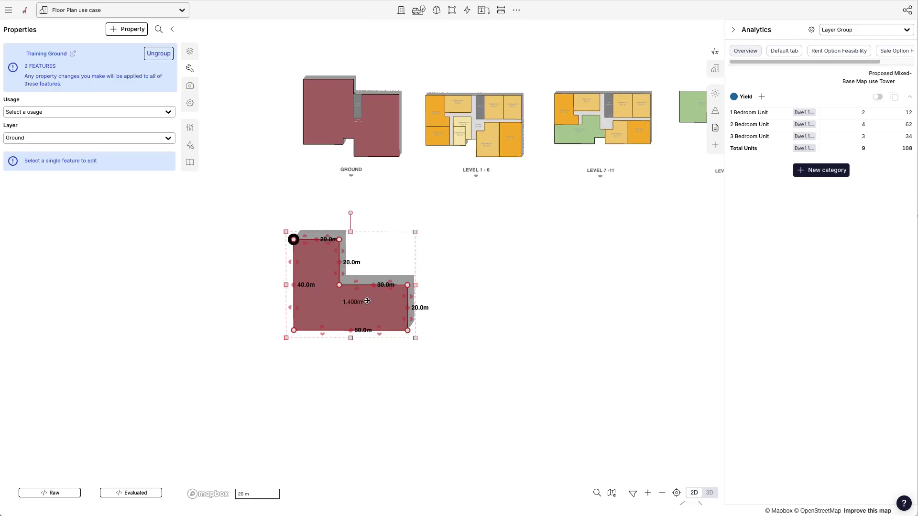
pyautogui.scroll(-3, 323, 309)
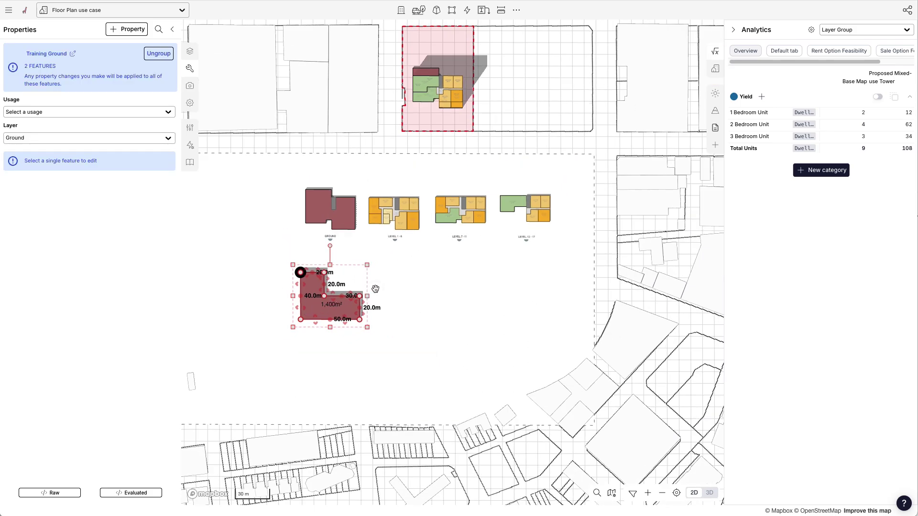
pyautogui.click(391, 304)
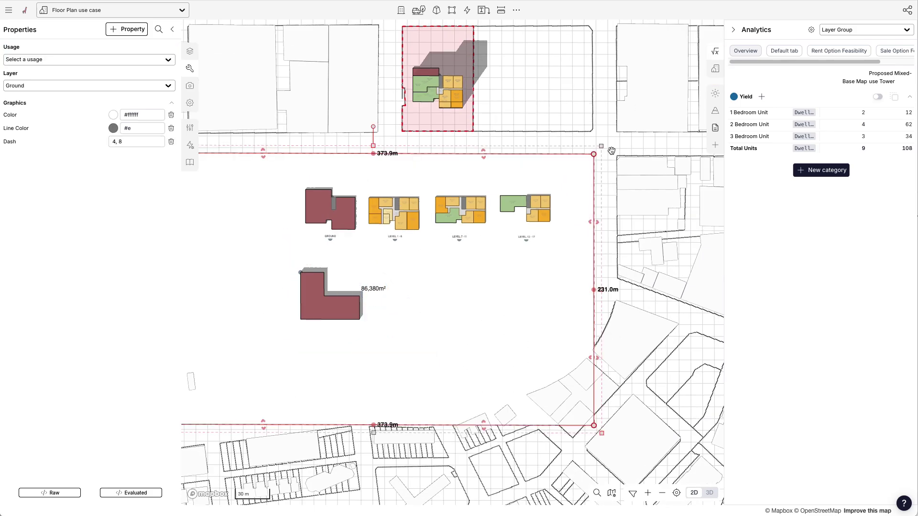
pyautogui.click(629, 145)
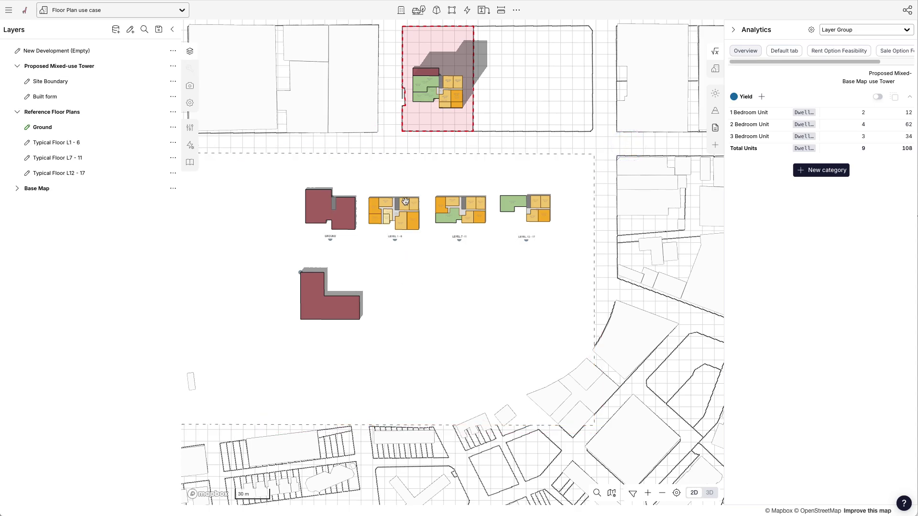
pyautogui.click(309, 304)
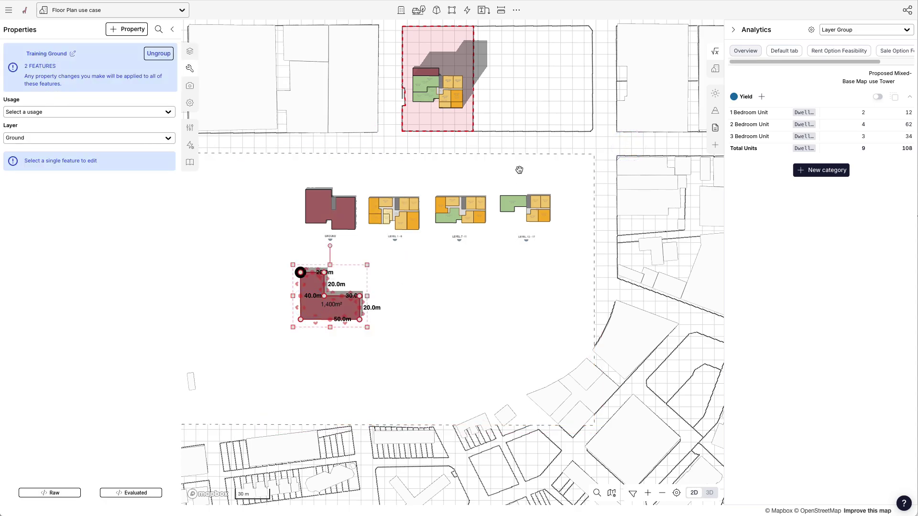
pyautogui.click(550, 145)
# Place a second point, snapped to the grid, in the empty part of the block east of the tower site.
pyautogui.scroll(3, 593, 22)
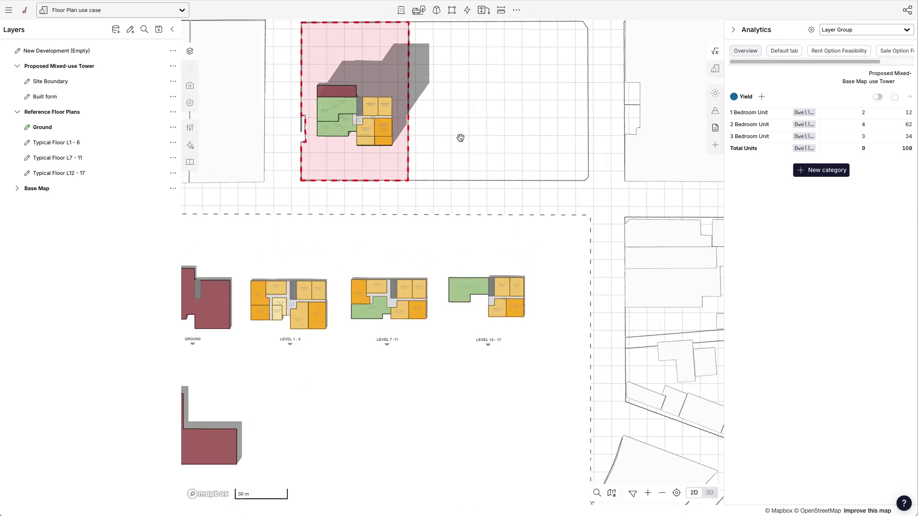
pyautogui.scroll(-2, 510, 92)
pyautogui.scroll(1, 565, 92)
pyautogui.scroll(3, 565, 92)
pyautogui.scroll(-2, 487, 211)
pyautogui.click(452, 10)
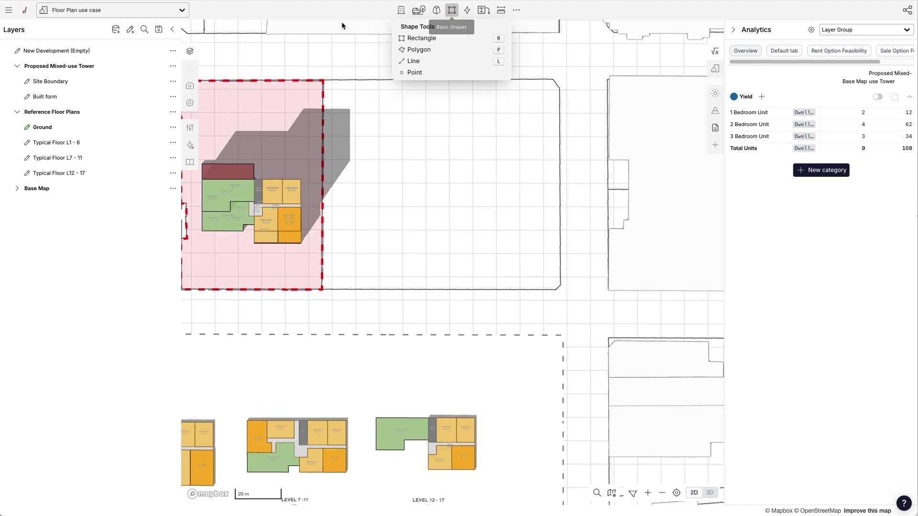
pyautogui.click(415, 73)
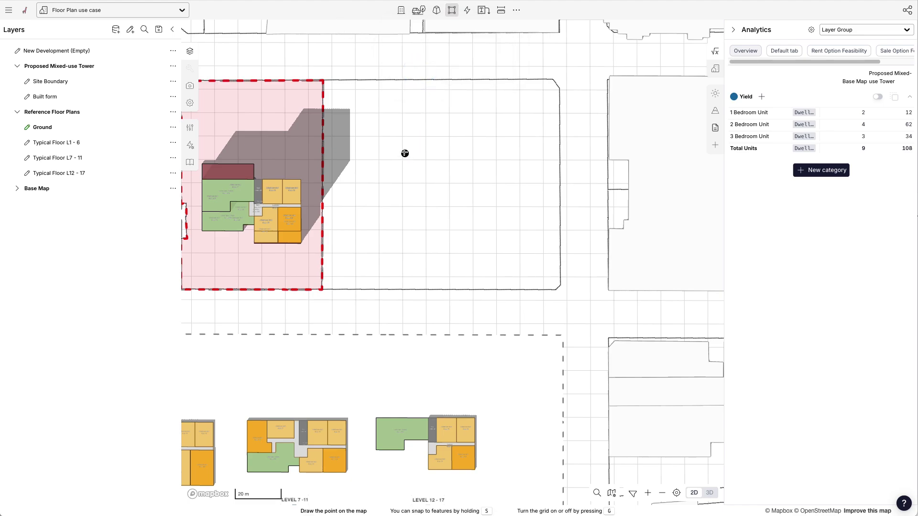
pyautogui.press('s')
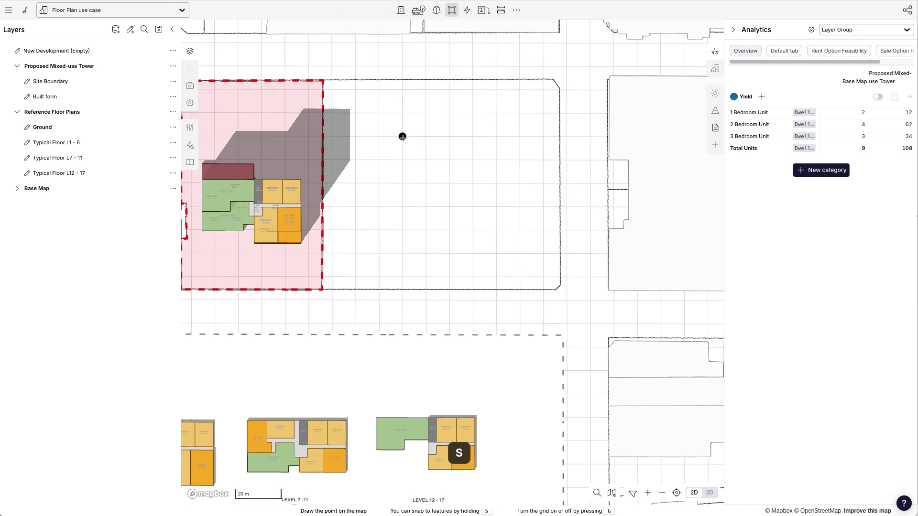
pyautogui.click(403, 136)
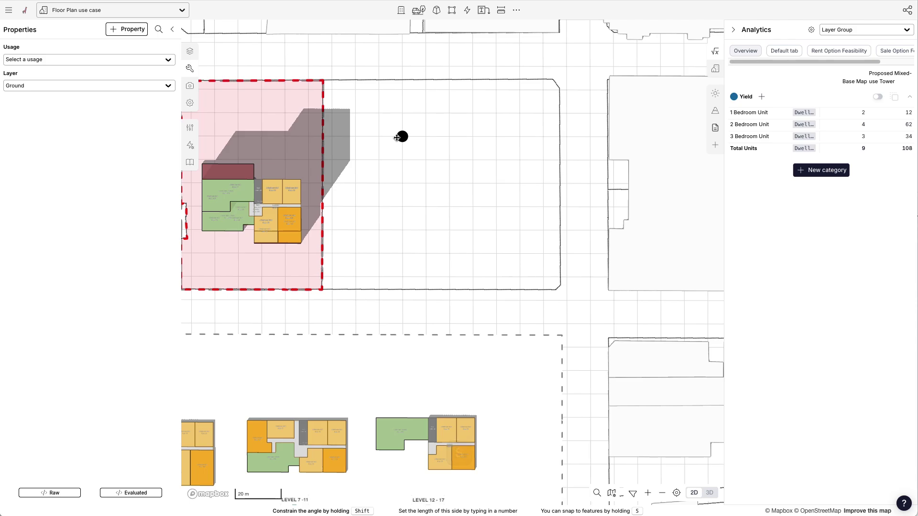
# Apply the Legacy Flow Instanced Group transformation to the new point and widen the flow view to show all its nodes.
pyautogui.scroll(-5, 506, 144)
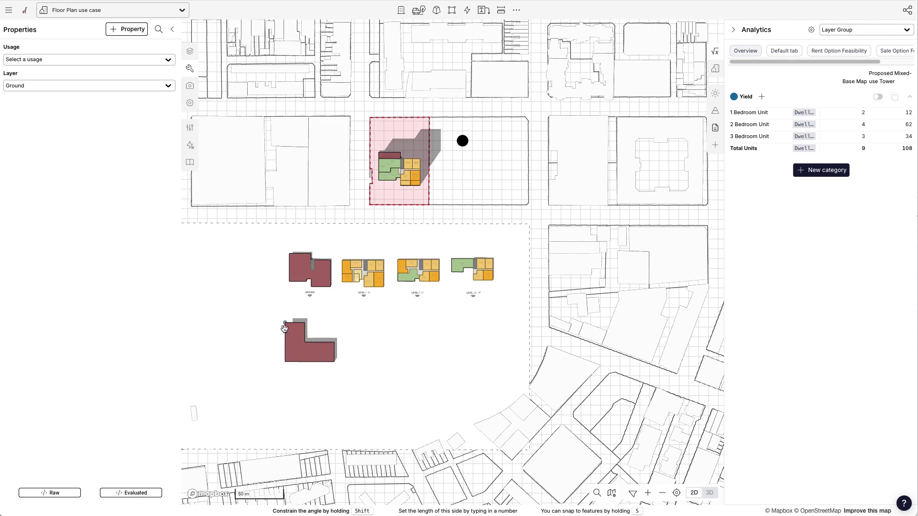
pyautogui.scroll(3, 472, 162)
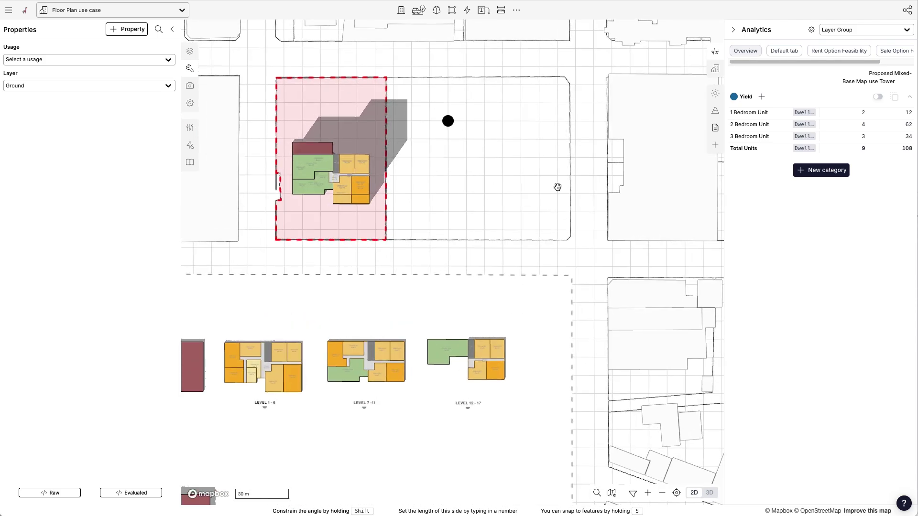
pyautogui.scroll(2, 459, 119)
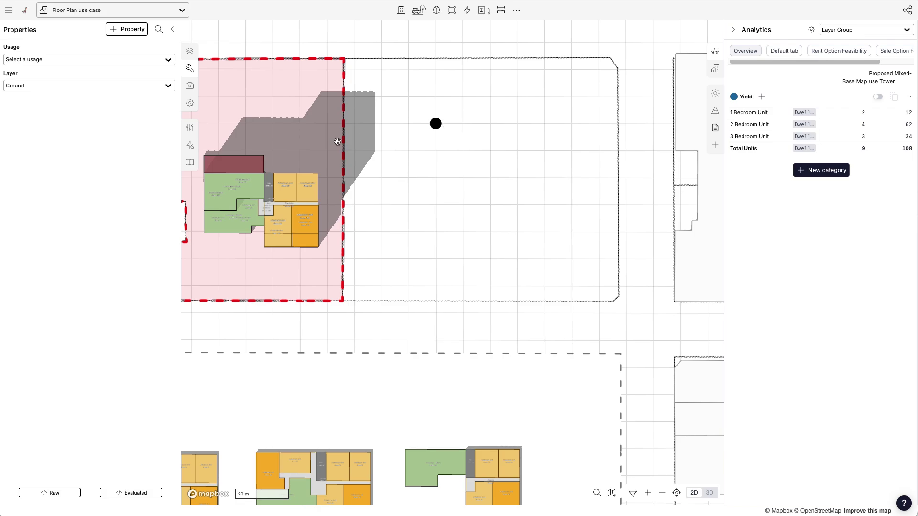
pyautogui.click(189, 147)
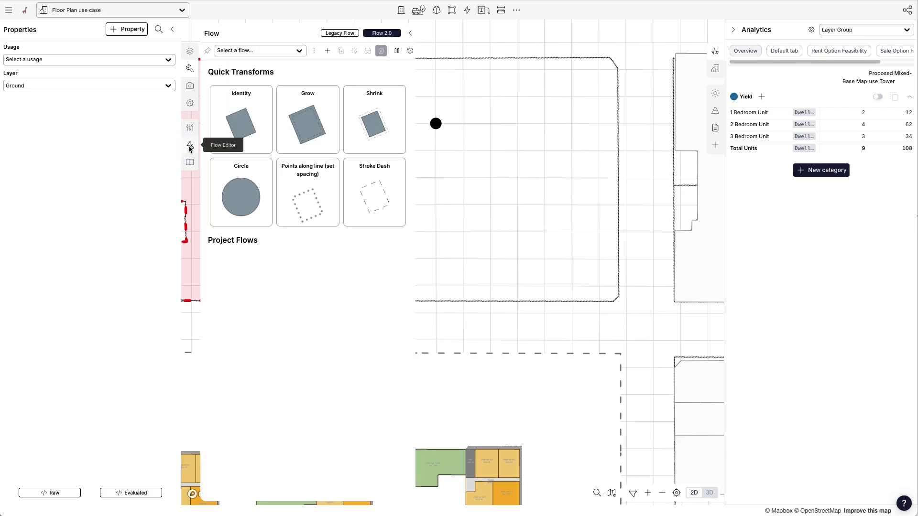
pyautogui.click(340, 34)
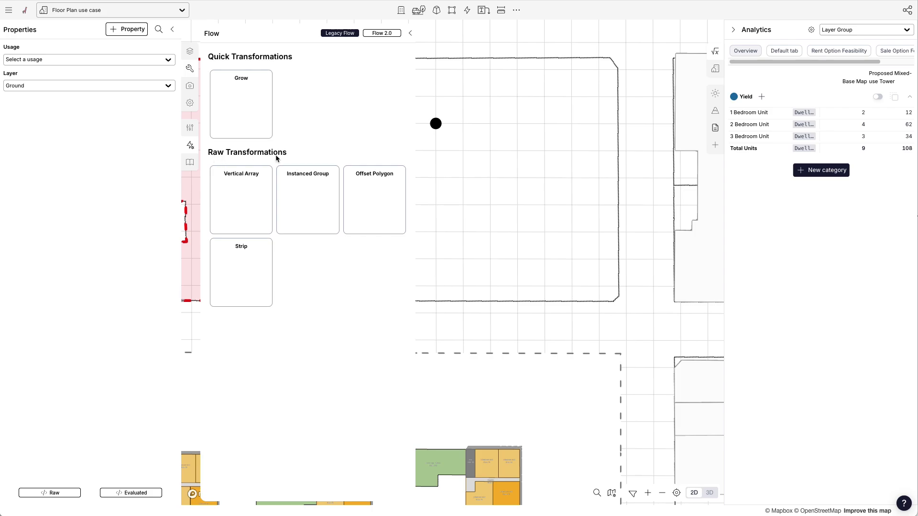
pyautogui.click(308, 193)
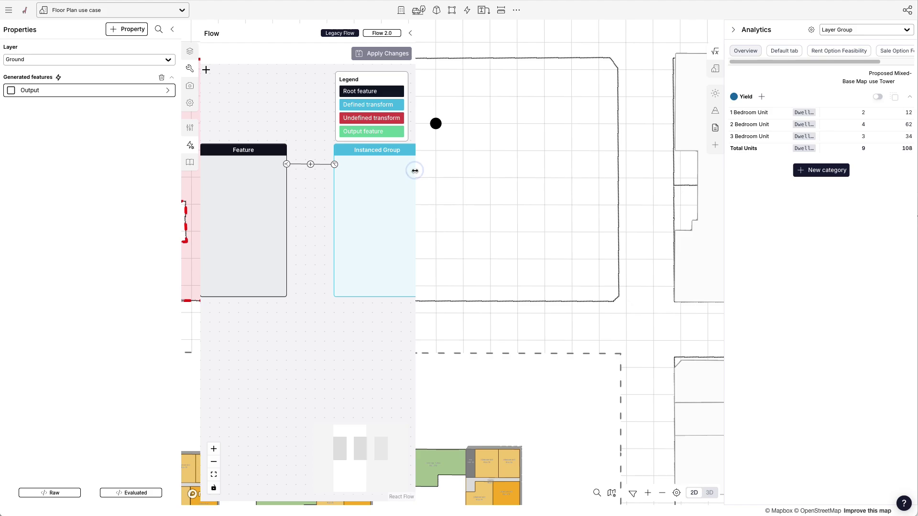
pyautogui.moveTo(415, 171); pyautogui.dragTo(592, 178)
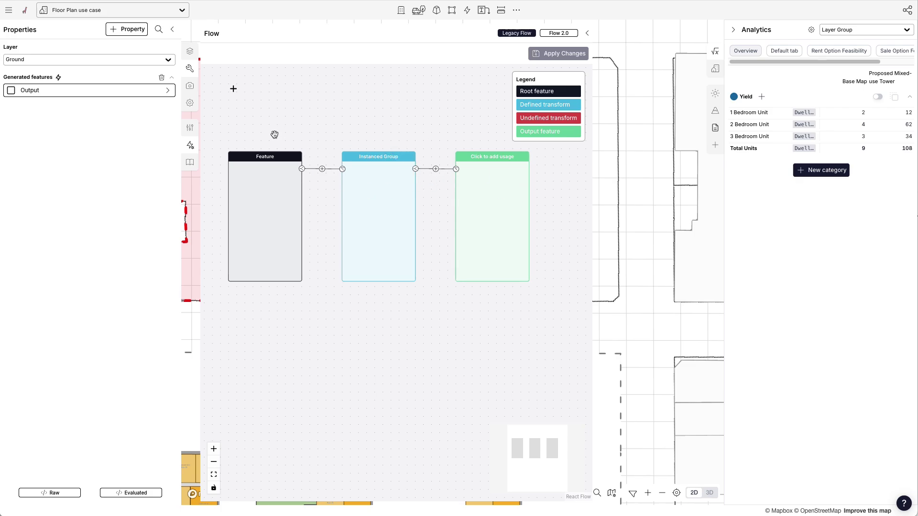
# Set the Instanced Group's Group Id by picking the L-shaped Training Ground building below the Ground reference plan.
pyautogui.click(142, 97)
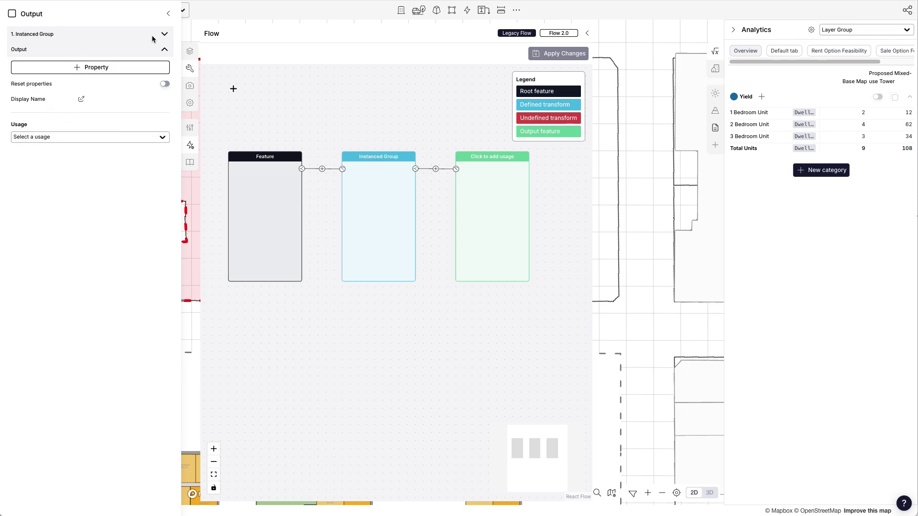
pyautogui.click(165, 35)
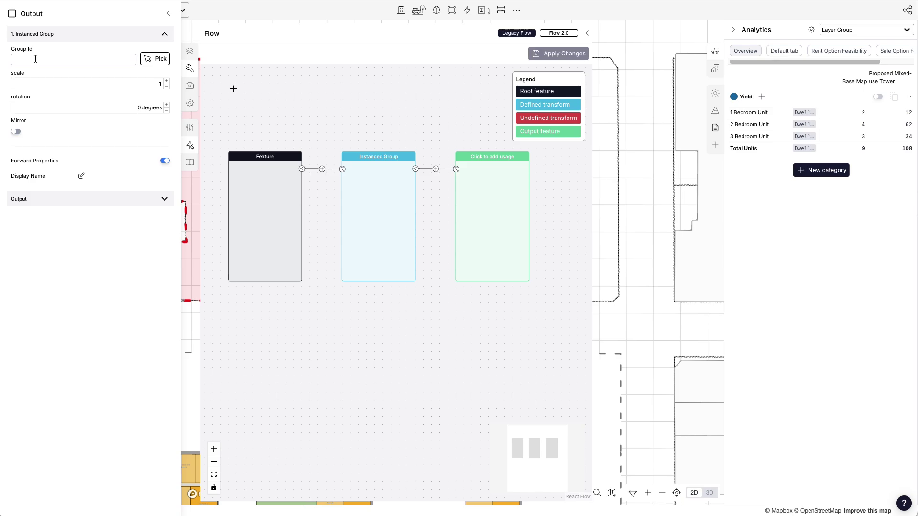
pyautogui.click(155, 58)
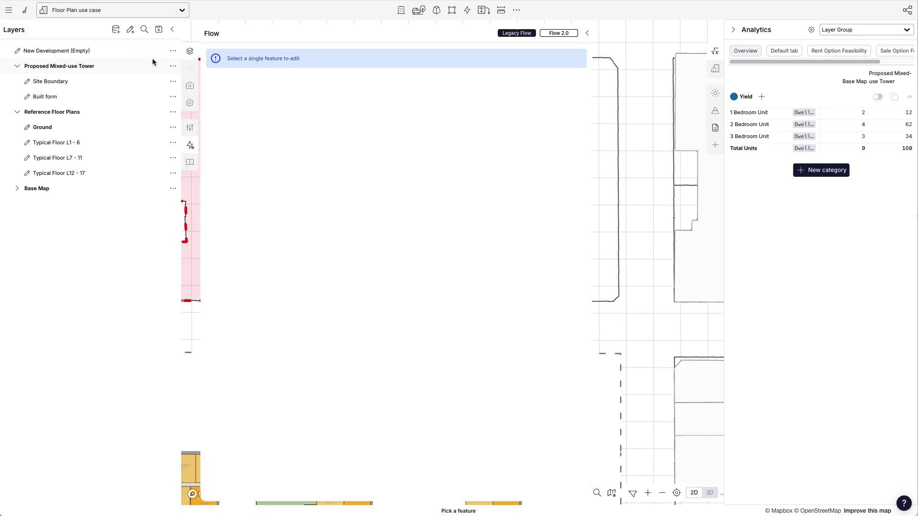
pyautogui.moveTo(592, 44); pyautogui.dragTo(337, 48)
pyautogui.scroll(-5, 571, 143)
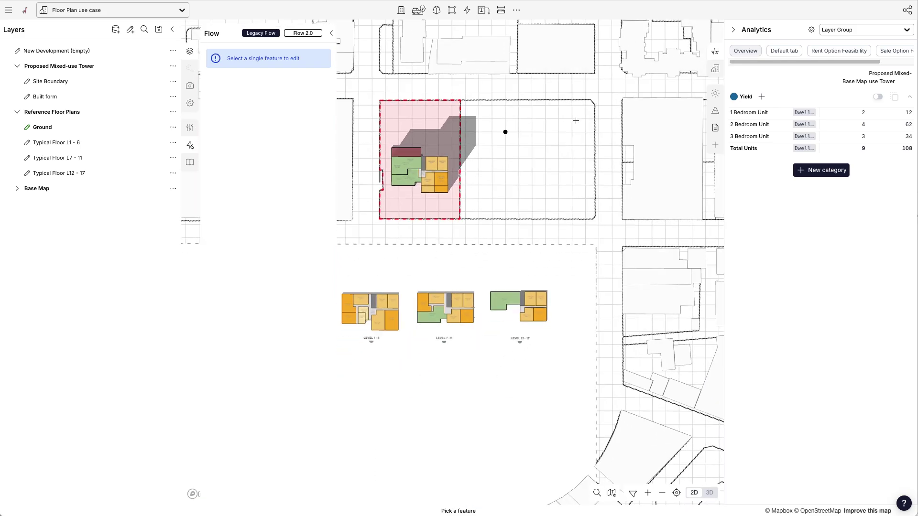
pyautogui.scroll(3, 451, 257)
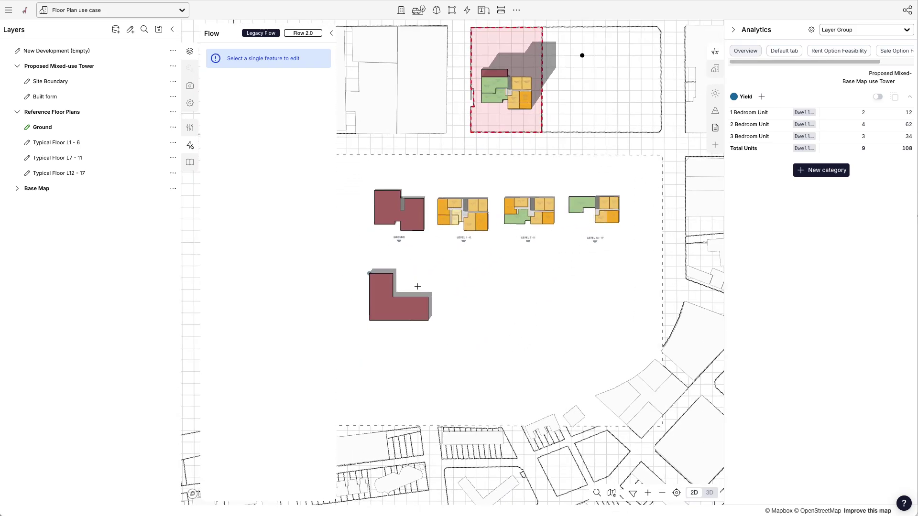
pyautogui.click(379, 285)
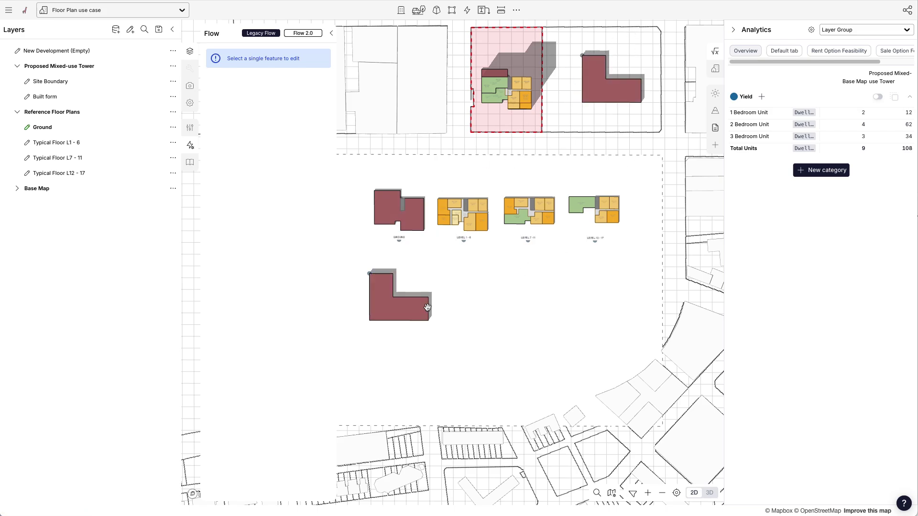
# Pull in the short east edge of the L-shaped Training Ground plan so its long bottom side is 46 m, and clear the selection.
pyautogui.click(413, 309)
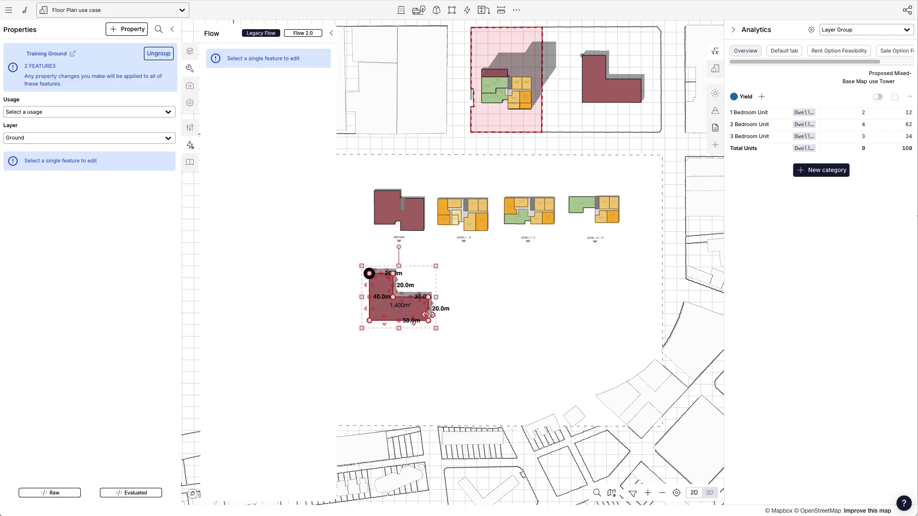
pyautogui.click(422, 304)
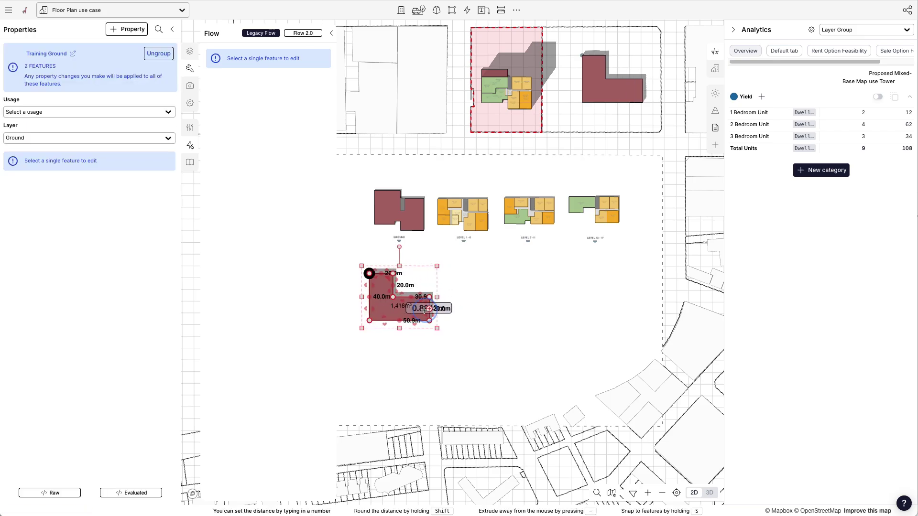
pyautogui.click(428, 311)
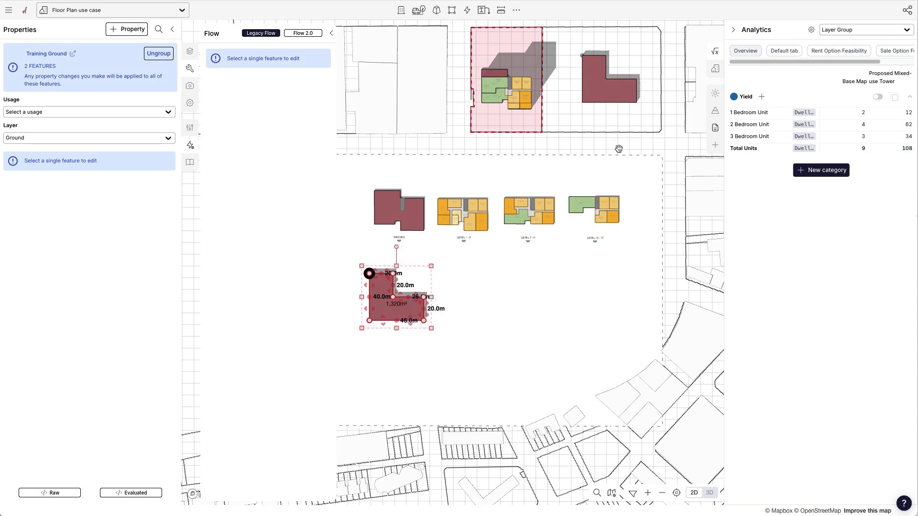
pyautogui.click(635, 145)
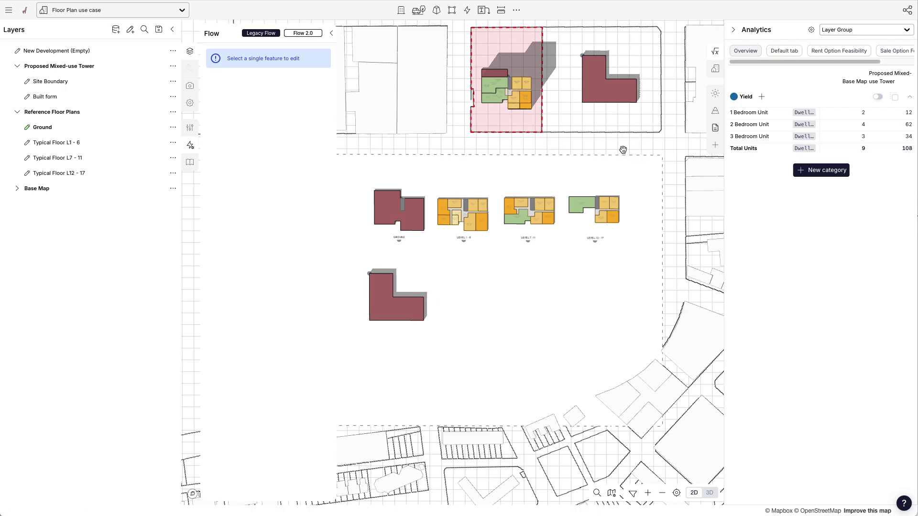
# Hide the flow view, switch to an angled 3D view and select only the Retail building inside the L-shaped Training Ground group.
pyautogui.click(331, 33)
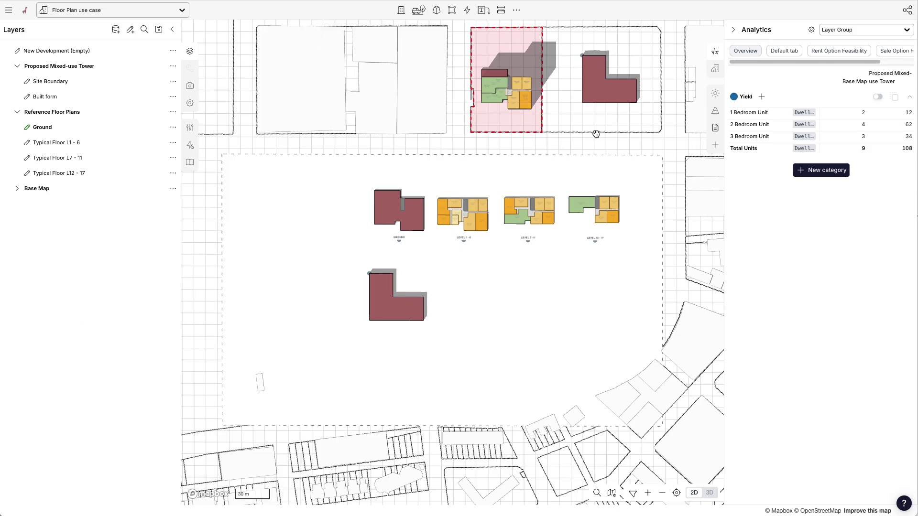
pyautogui.press('t')
pyautogui.moveTo(521, 286); pyautogui.dragTo(615, 216, button='right')
pyautogui.moveTo(635, 183); pyautogui.dragTo(562, 260, button='right')
pyautogui.click(330, 289)
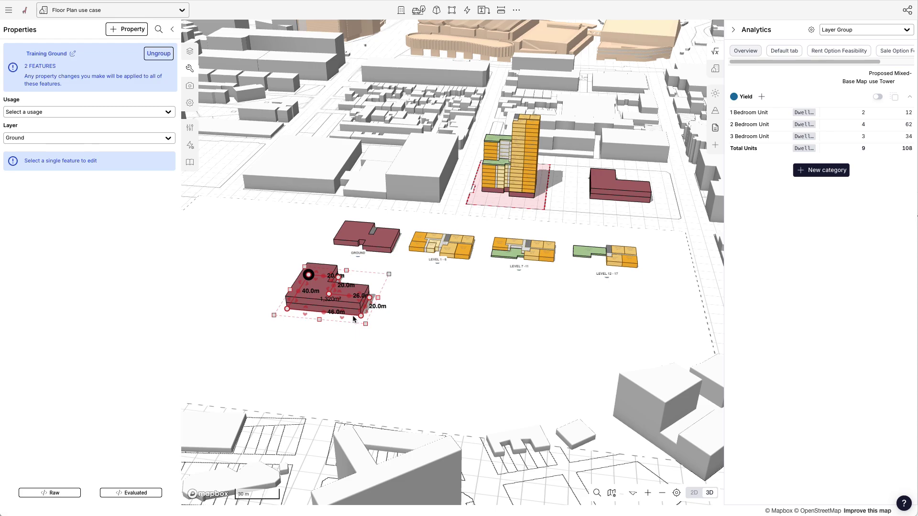
pyautogui.press('q')
pyautogui.click(355, 310)
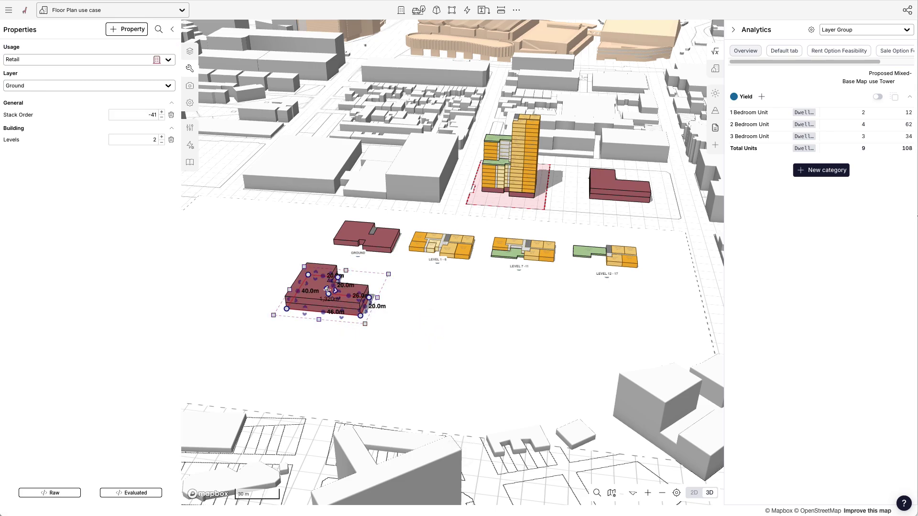
# Try different level counts on the reference Retail building, raising it to 7 levels, lowering it, and then bringing it to 5.
pyautogui.press('q')
pyautogui.press('q')
pyautogui.press('q')
pyautogui.press('q')
pyautogui.press('q')
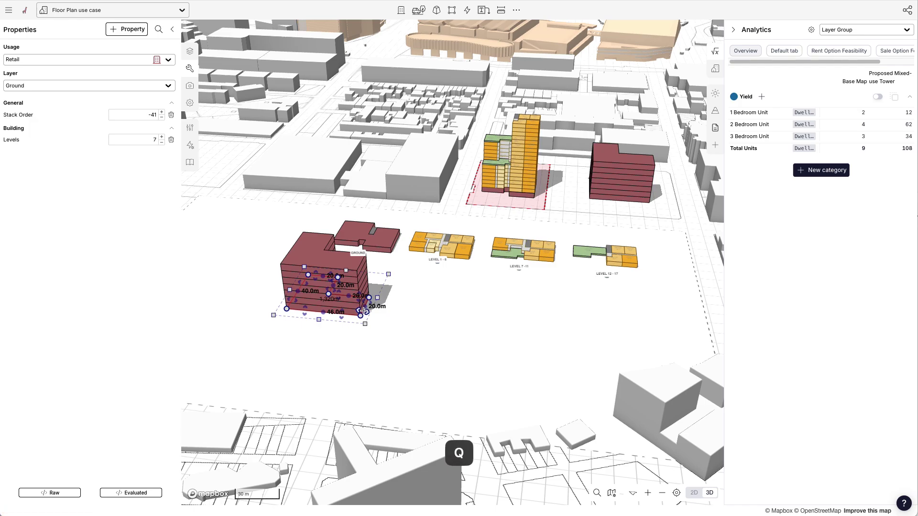
pyautogui.press('a')
pyautogui.press('a')
pyautogui.press('a')
pyautogui.press('a')
pyautogui.press('a')
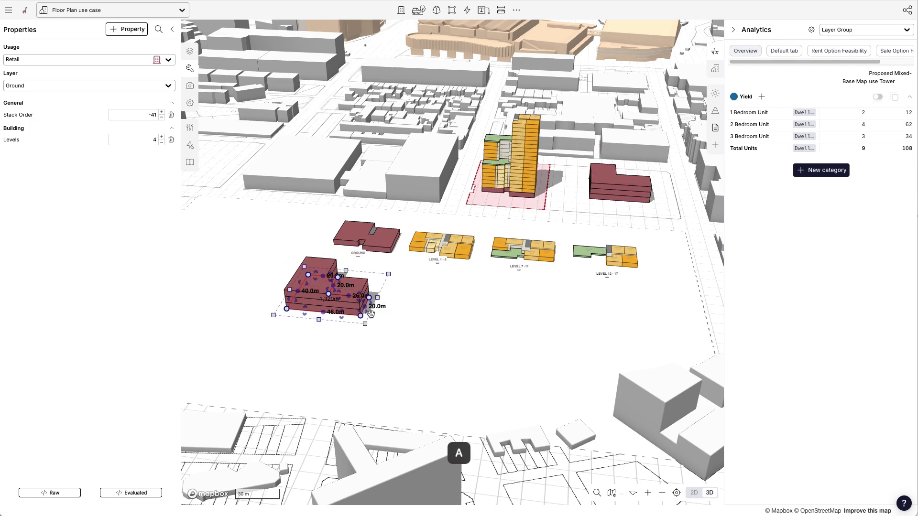
pyautogui.press('q')
pyautogui.press('q')
pyautogui.press('q')
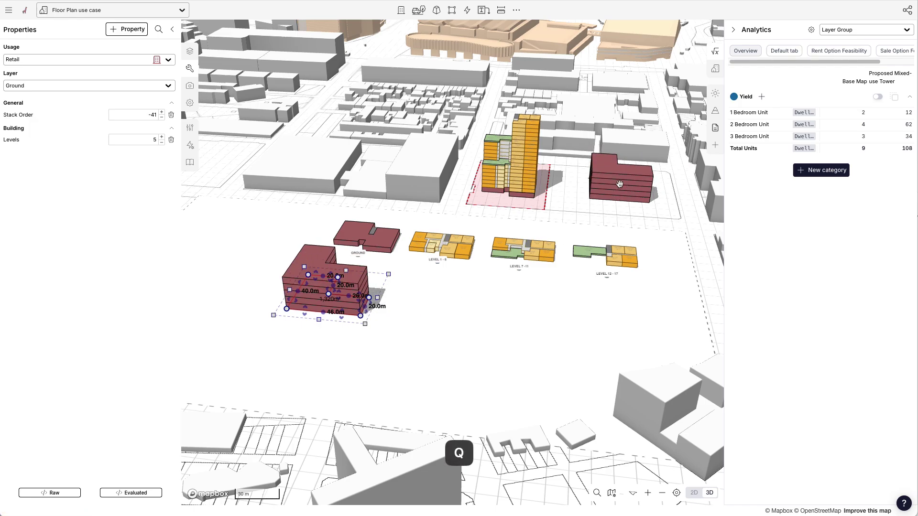
# Reduce the reference Retail building to 1 level.
pyautogui.press('a')
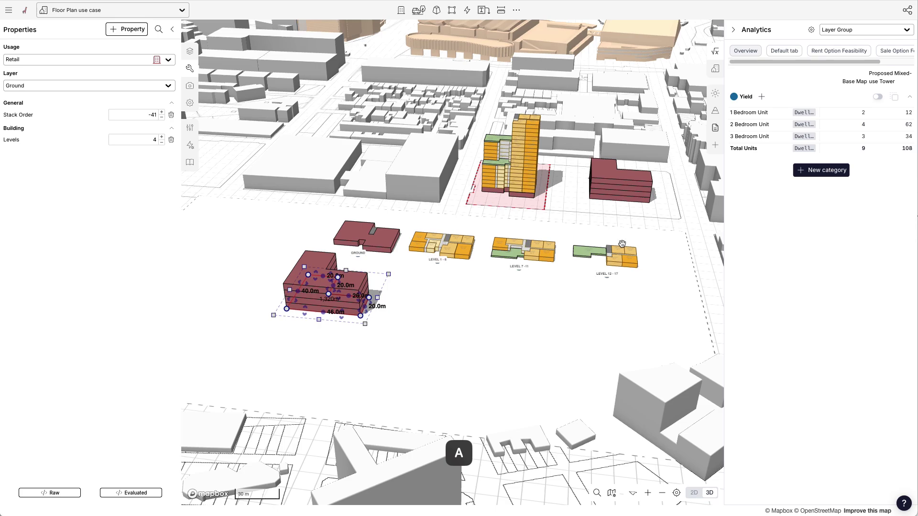
pyautogui.press('a')
pyautogui.press('a')
pyautogui.press('a')
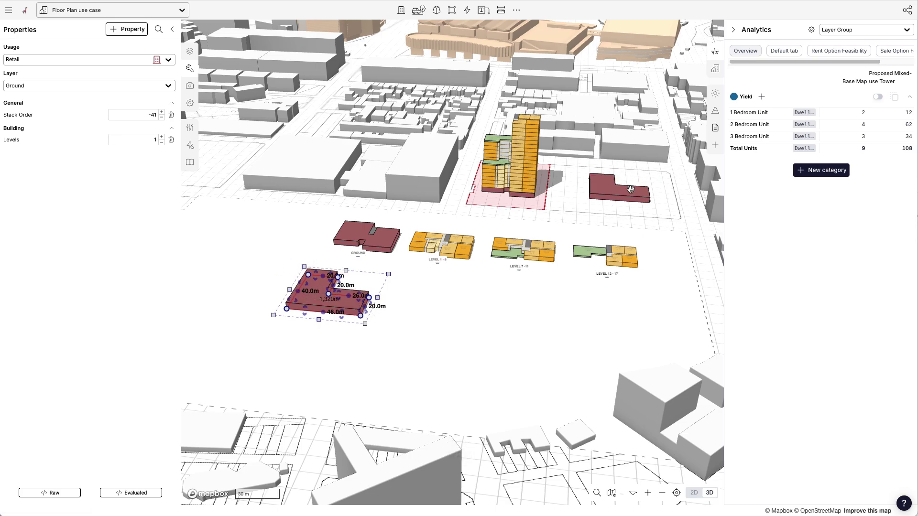
# Add a Levels property to the instance point that generates the L-shaped building beside the tower.
pyautogui.click(610, 196)
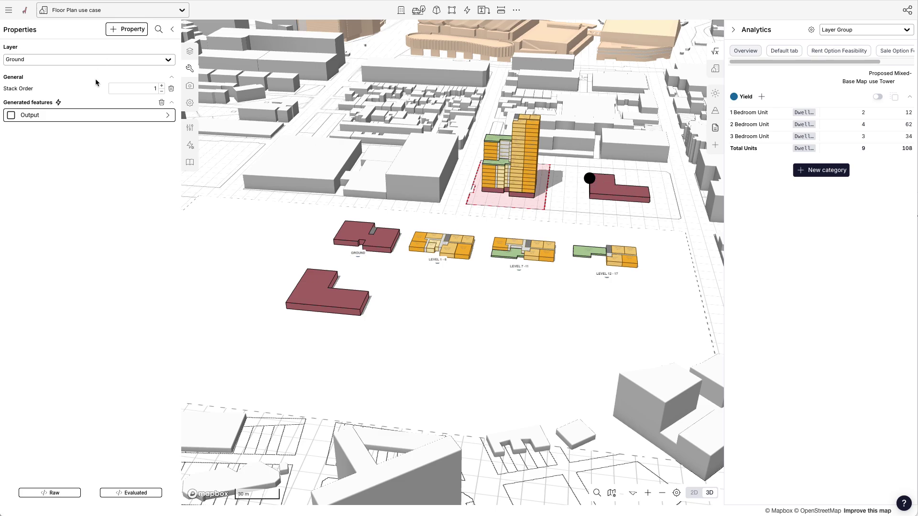
pyautogui.click(127, 31)
pyautogui.write('level')
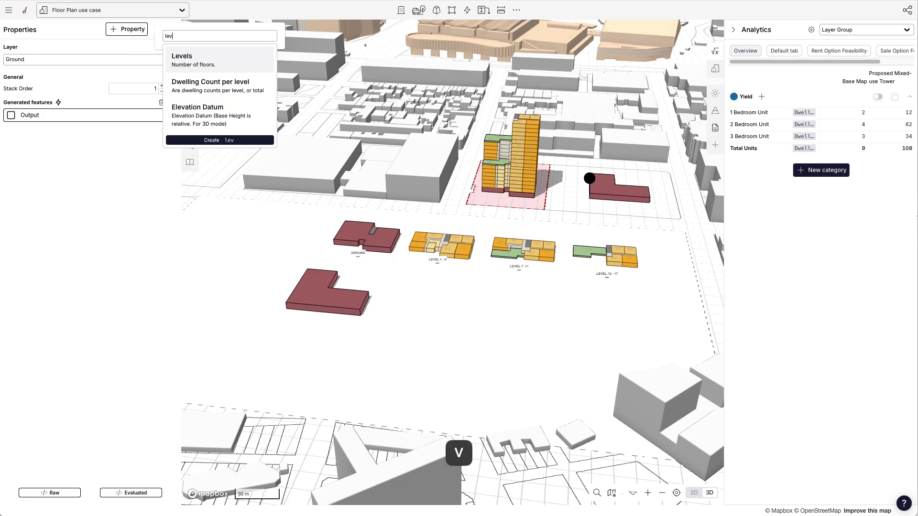
pyautogui.click(174, 66)
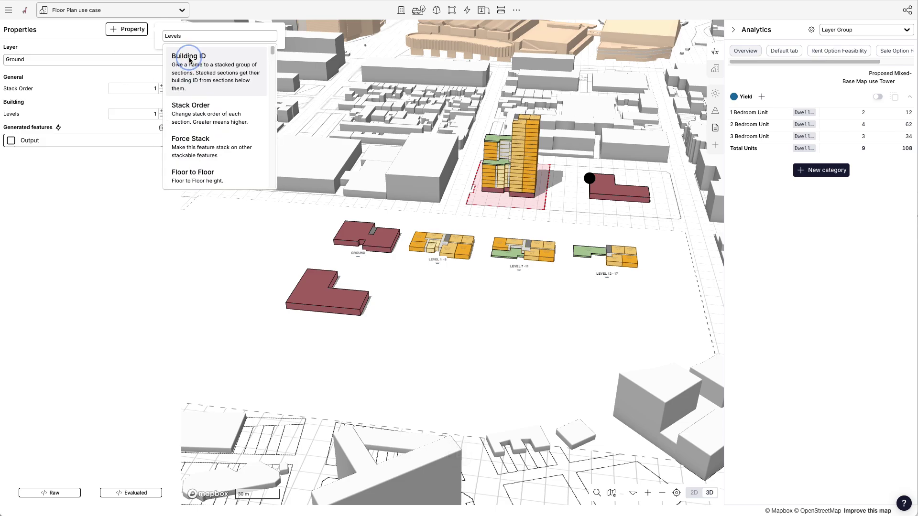
pyautogui.click(149, 199)
pyautogui.click(676, 205)
# Raise the instanced L-shaped building beside the tower to 5 levels through the point's Levels property.
pyautogui.click(618, 194)
pyautogui.press('q')
pyautogui.press('q')
pyautogui.press('q')
pyautogui.press('q')
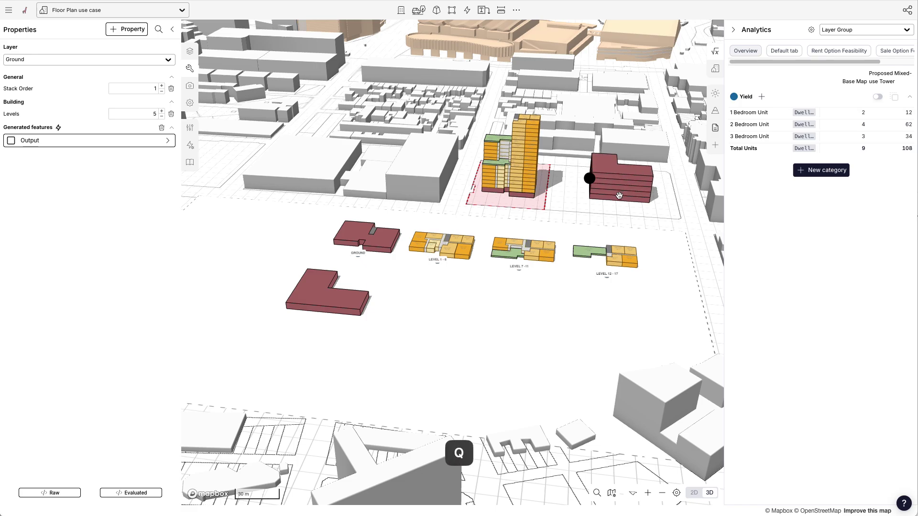
pyautogui.press('q')
pyautogui.press('a')
pyautogui.press('a')
pyautogui.press('q')
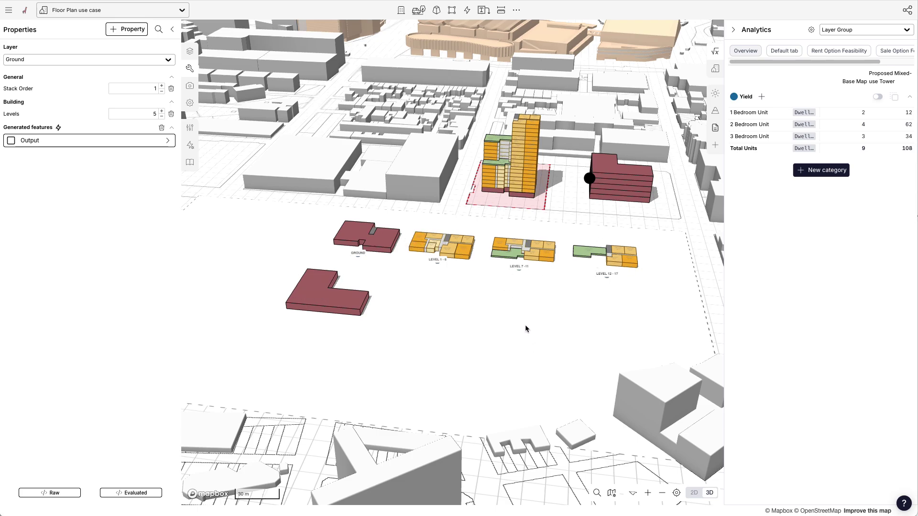
# Set the instance point's Levels to 1 and clear the selection.
pyautogui.scroll(3, 535, 316)
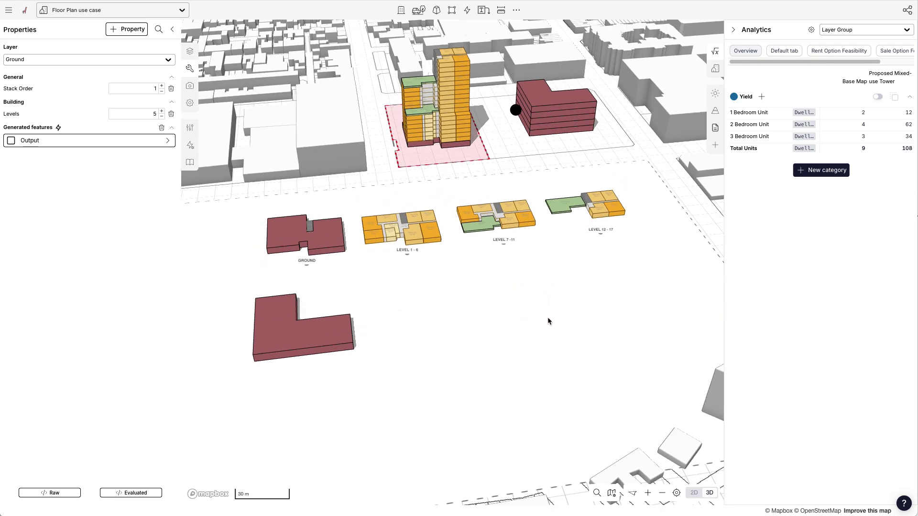
pyautogui.press('a')
pyautogui.moveTo(549, 120); pyautogui.dragTo(565, 159)
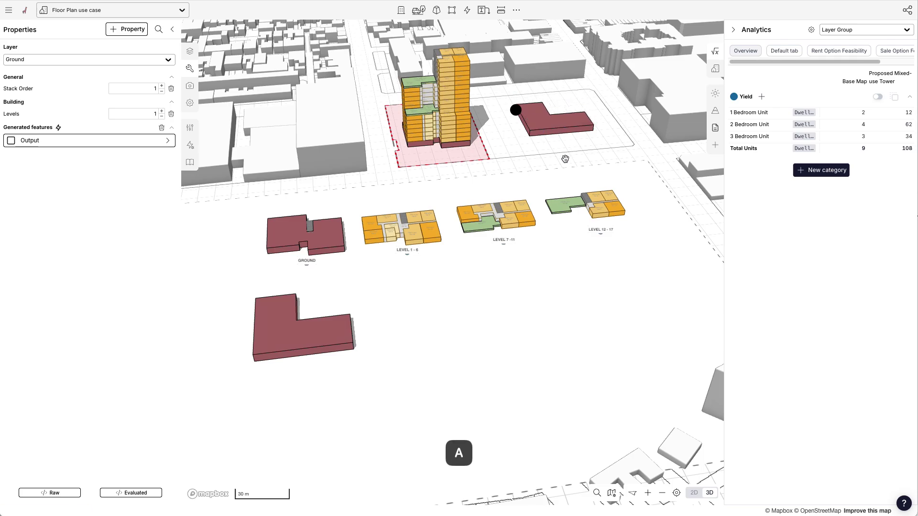
pyautogui.click(398, 340)
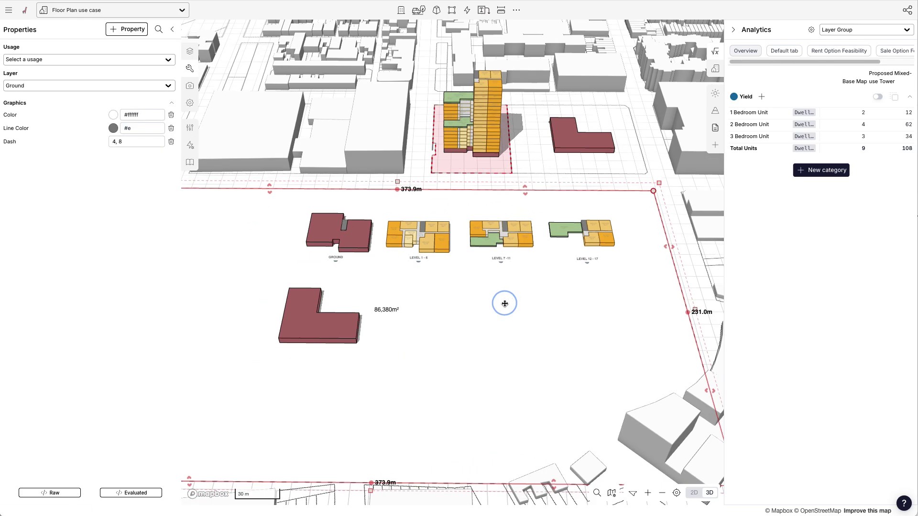
pyautogui.click(653, 157)
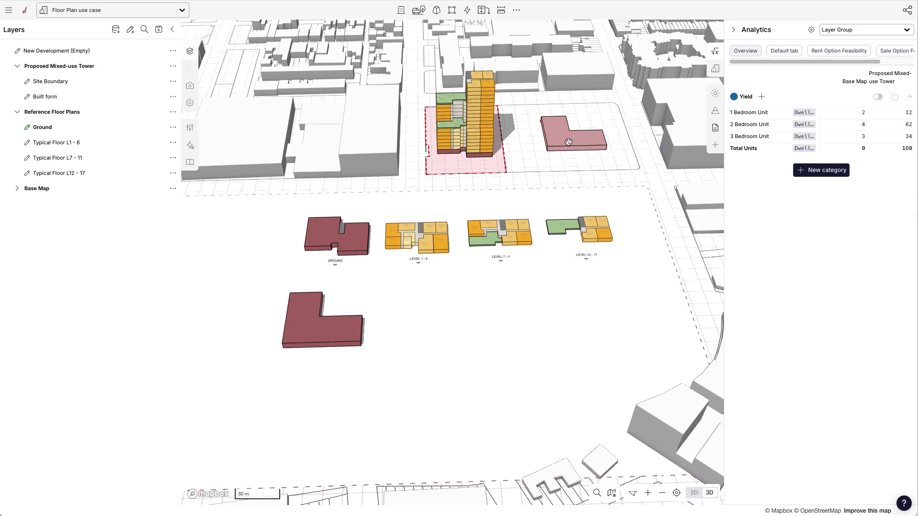
# Switch to the 2D plan view and duplicate the instance point in place on the block east of the tower.
pyautogui.scroll(2, 607, 123)
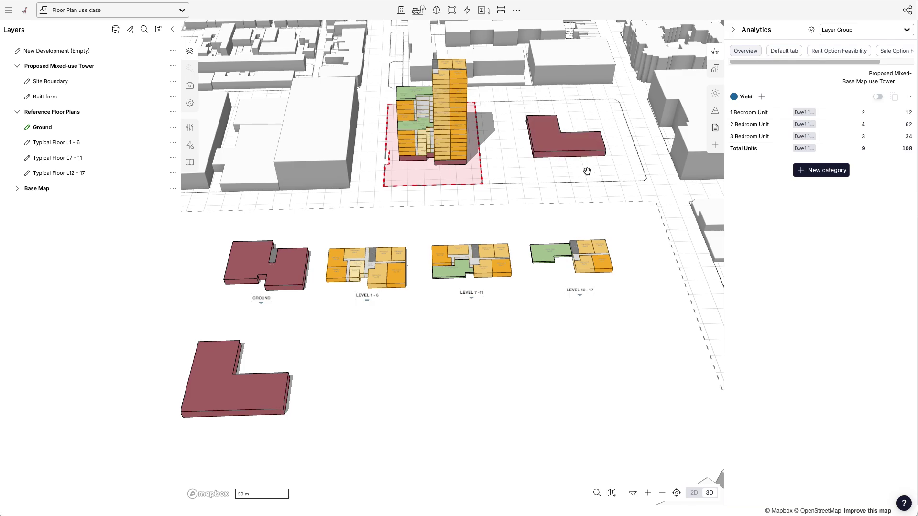
pyautogui.press('t')
pyautogui.scroll(-3, 383, 326)
pyautogui.scroll(4, 579, 115)
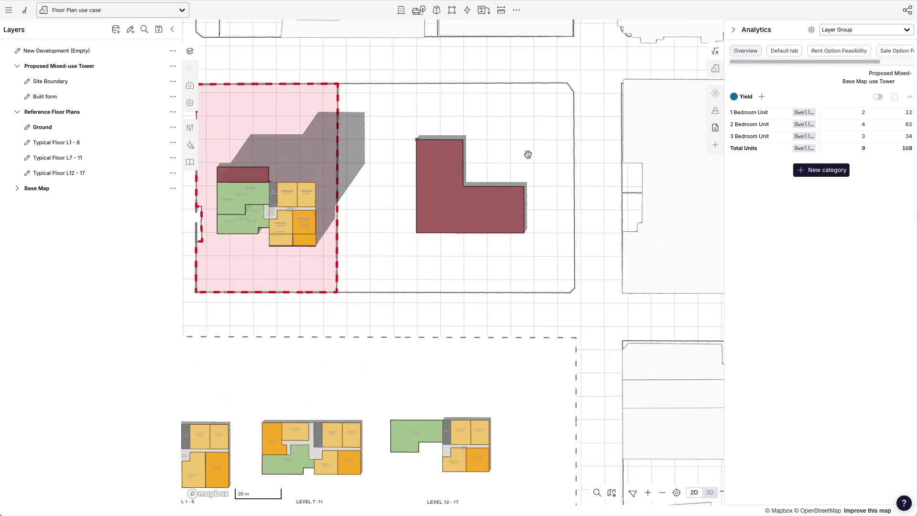
pyautogui.click(453, 201)
pyautogui.press('super+c')
pyautogui.press('super+v')
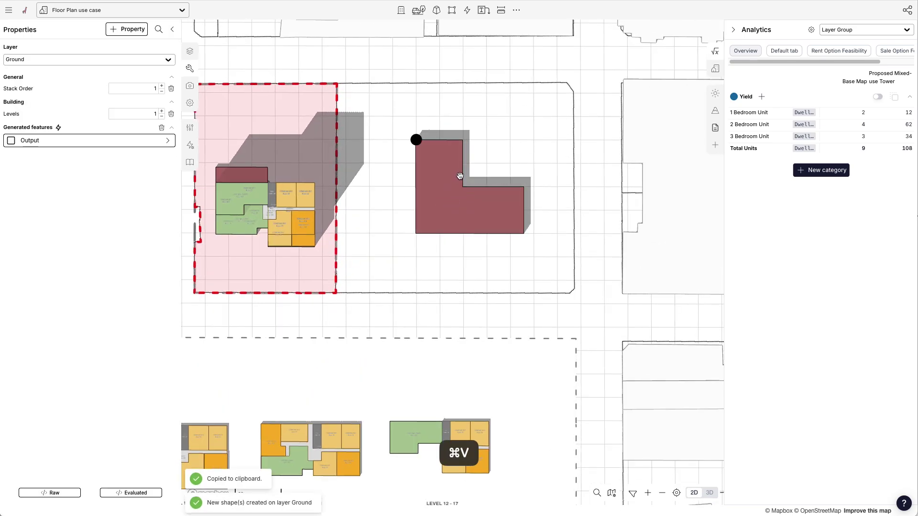
# Return to 3D and set the duplicated instance point's Stack Order to 2.
pyautogui.press('t')
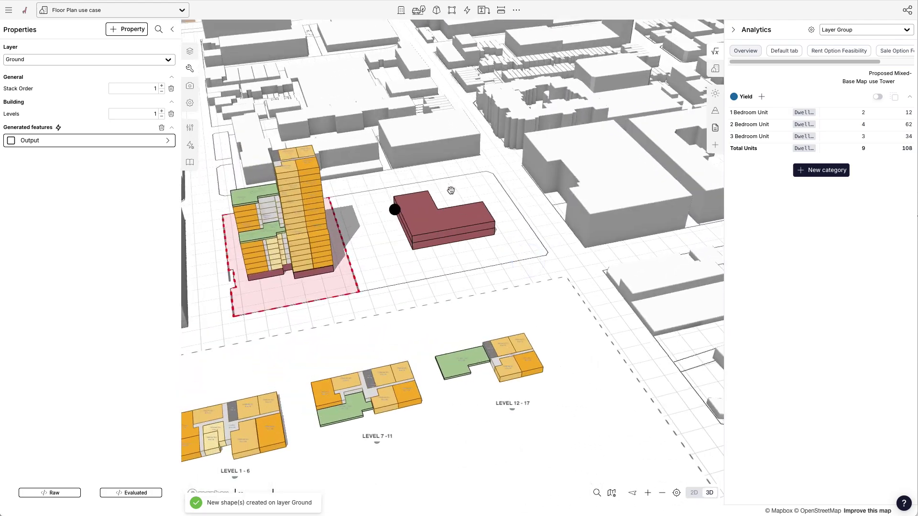
pyautogui.scroll(3, 424, 212)
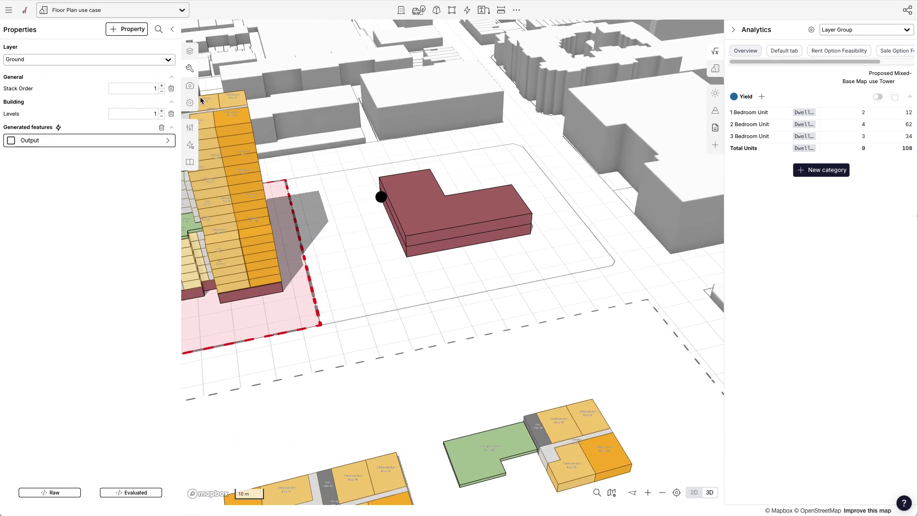
pyautogui.click(162, 86)
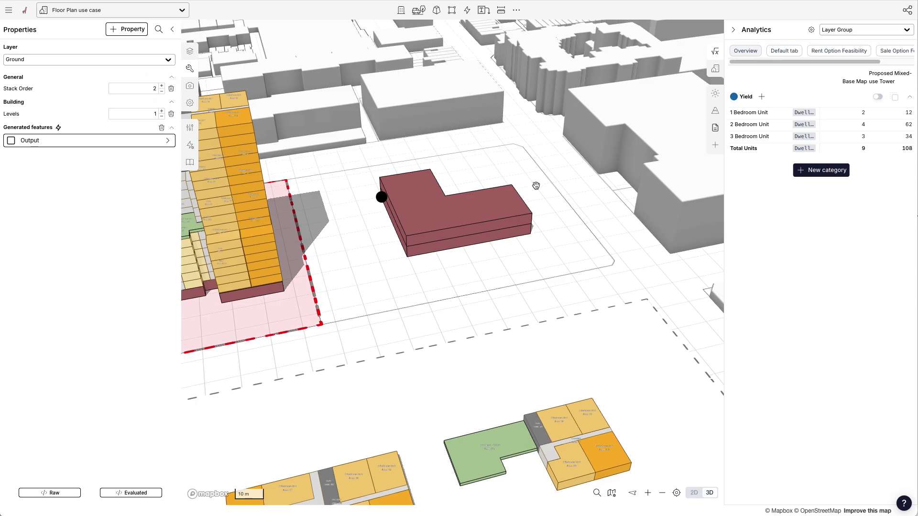
pyautogui.scroll(-2, 536, 186)
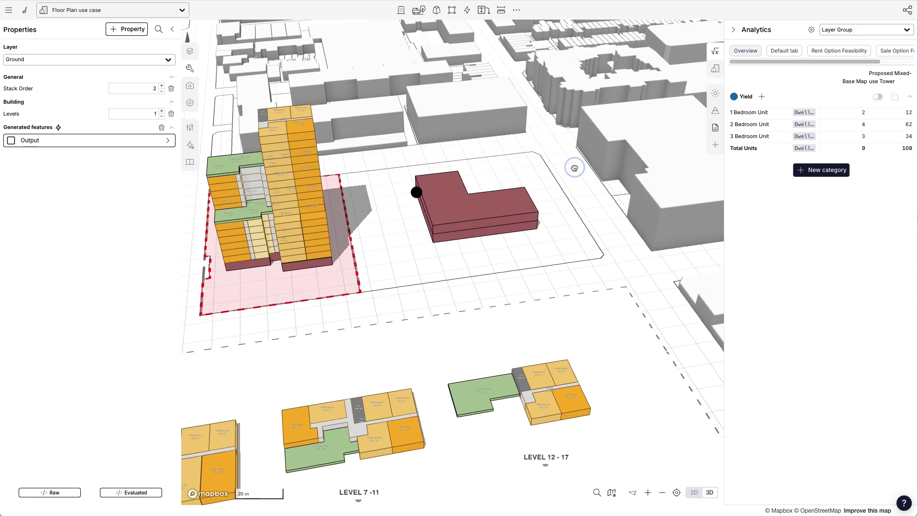
pyautogui.click(575, 168)
pyautogui.scroll(-3, 573, 167)
pyautogui.click(494, 180)
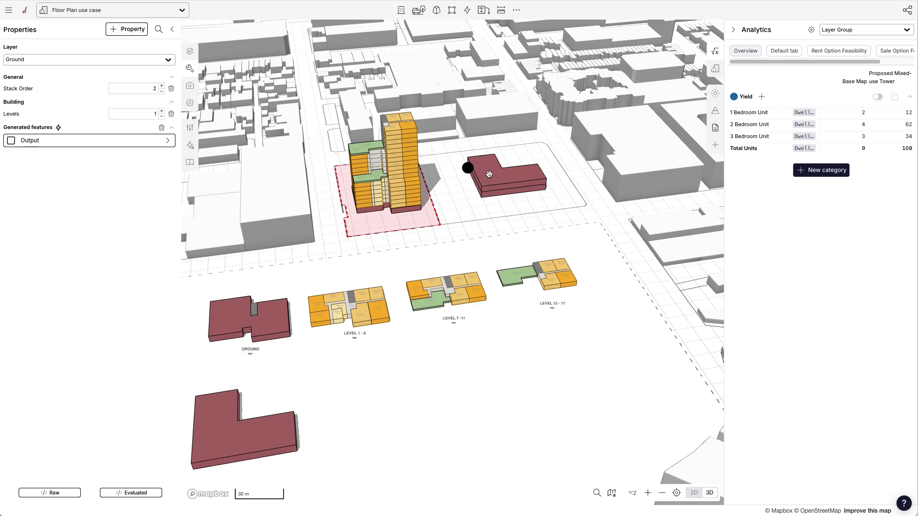
# Duplicate the L-shaped Training Ground group in 2D, place the copy directly east of the original, and select the copy.
pyautogui.scroll(-3, 528, 128)
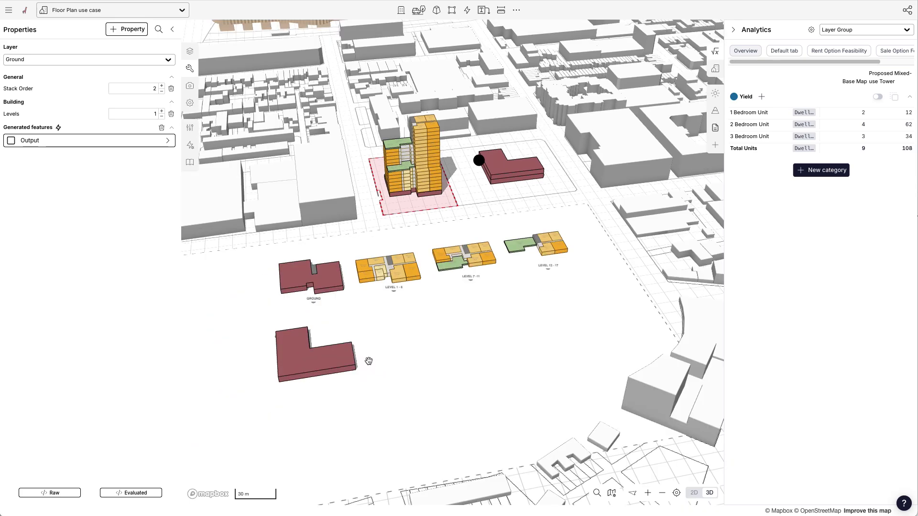
pyautogui.click(333, 361)
pyautogui.press('t')
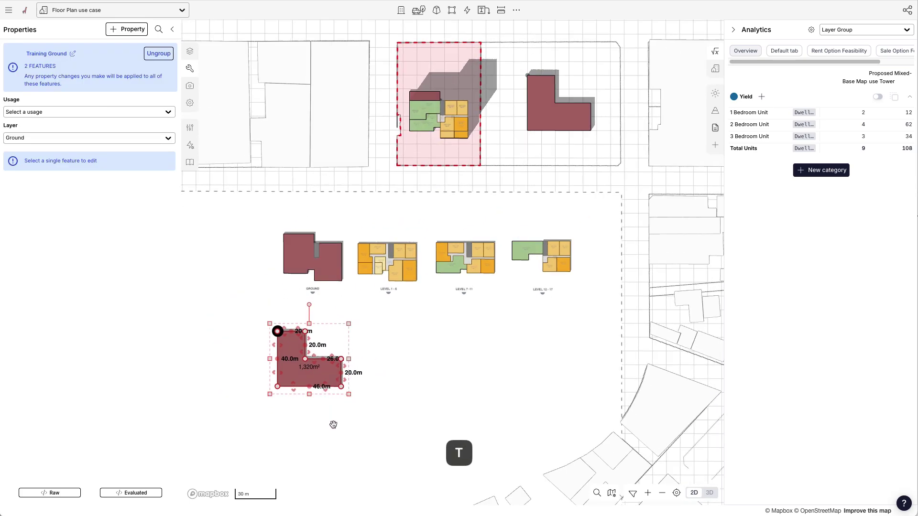
pyautogui.click(394, 314)
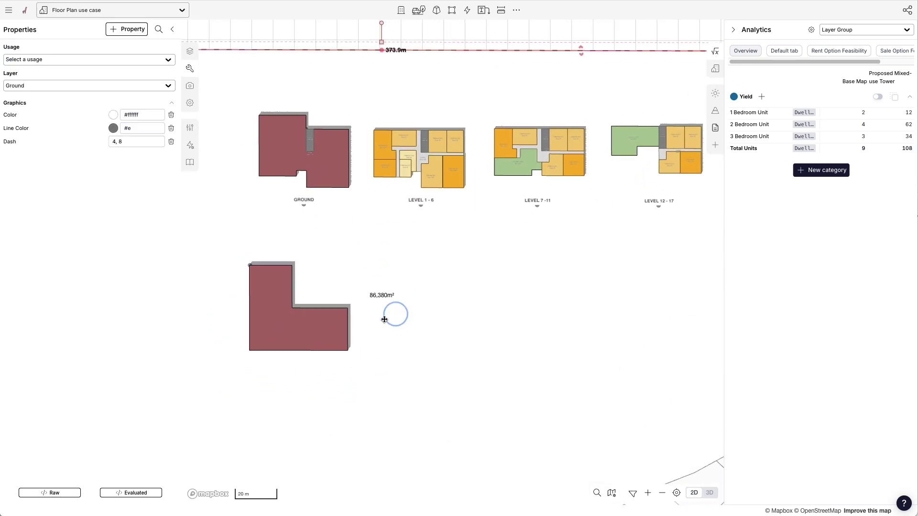
pyautogui.click(301, 330)
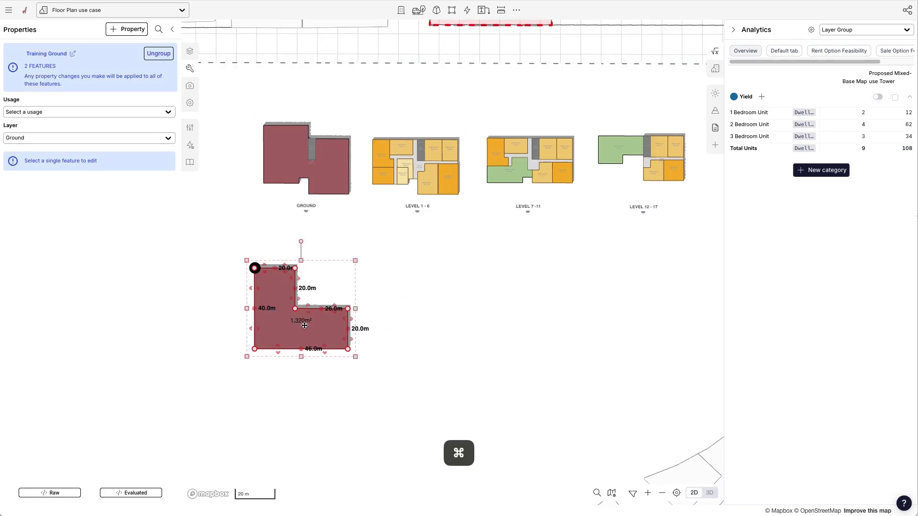
pyautogui.press('super+c')
pyautogui.press('super+v')
pyautogui.moveTo(320, 330)
pyautogui.mouseDown()
pyautogui.moveTo(389, 328)
pyautogui.moveTo(252, 314)
pyautogui.moveTo(323, 331)
pyautogui.mouseUp()
pyautogui.moveTo(416, 323); pyautogui.dragTo(457, 319)
pyautogui.moveTo(299, 327); pyautogui.dragTo(316, 324)
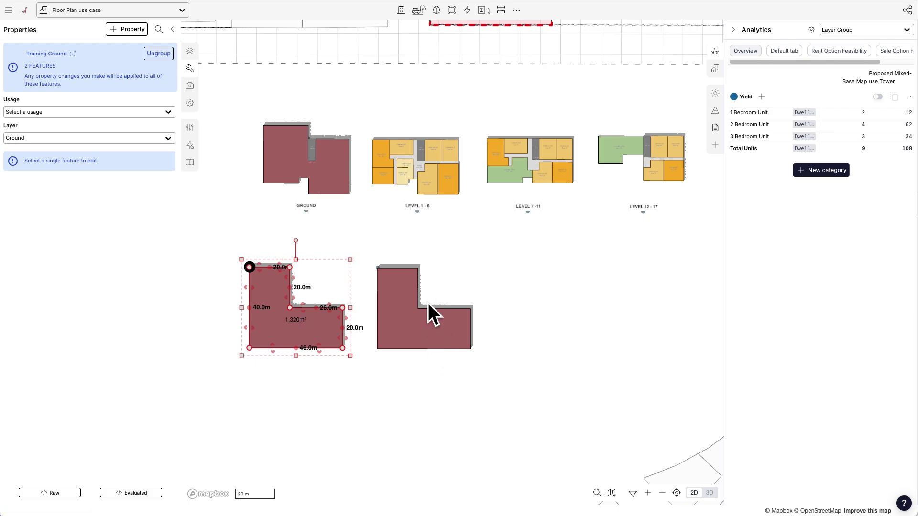
pyautogui.click(428, 329)
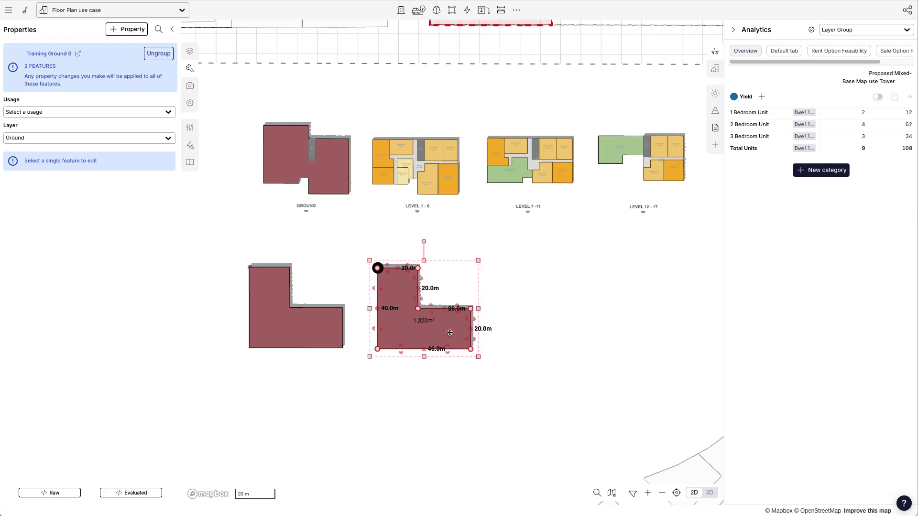
# Ungroup the copied L-shaped plan, regroup its two features, and name the new group "Level 1 - 6".
pyautogui.scroll(2, 450, 333)
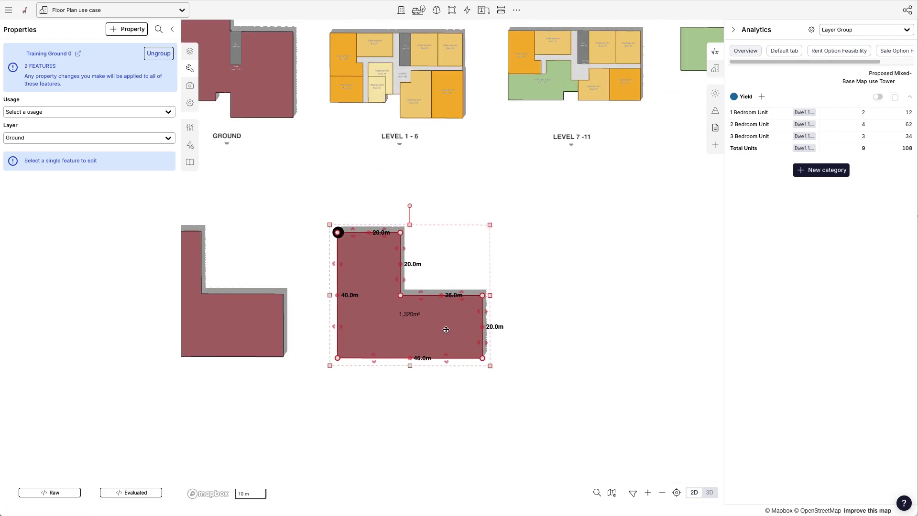
pyautogui.click(157, 55)
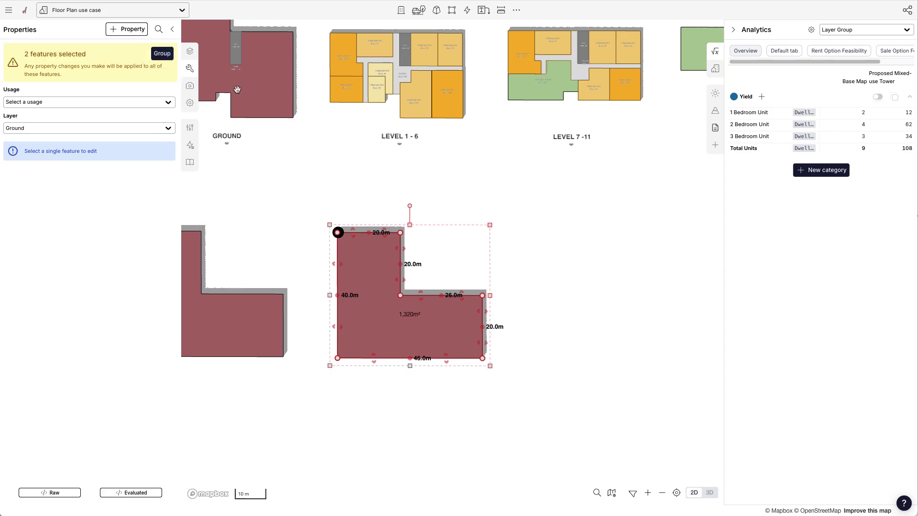
pyautogui.click(160, 53)
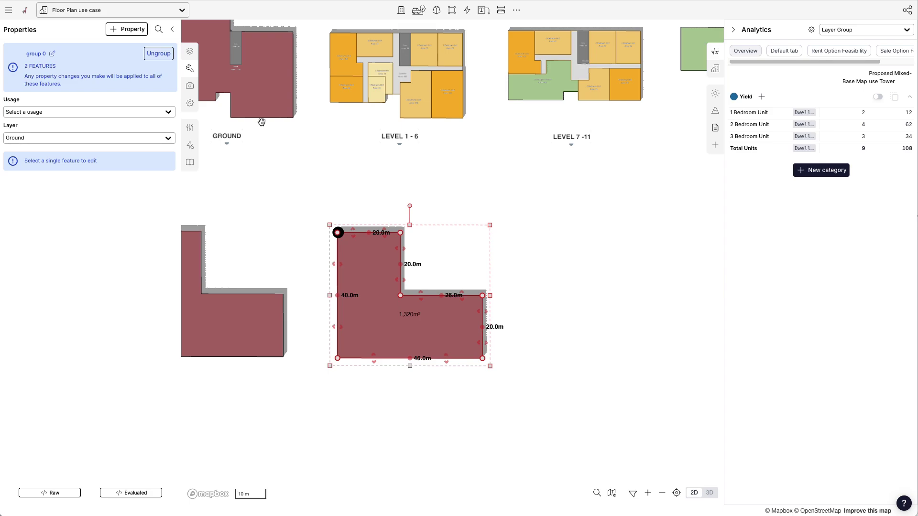
pyautogui.click(52, 54)
pyautogui.click(29, 55)
pyautogui.write('Leve')
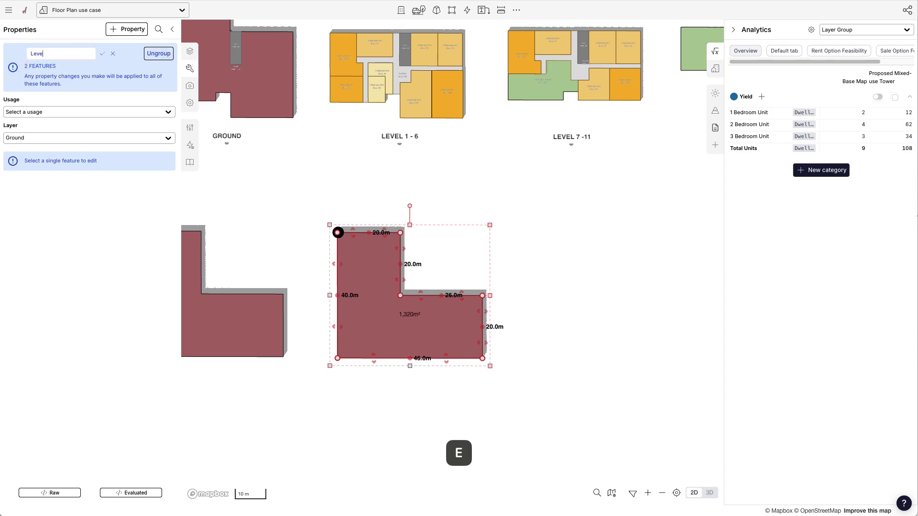
pyautogui.write('l 1 - 6')
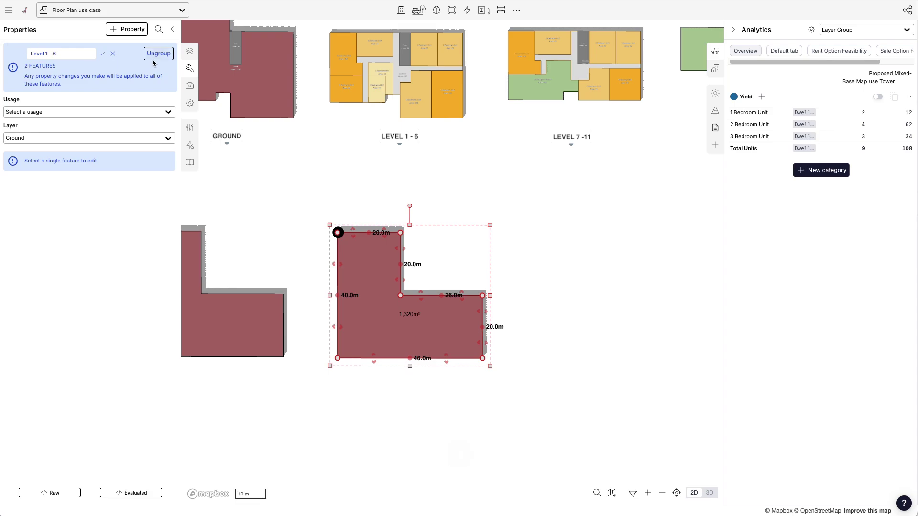
pyautogui.click(102, 54)
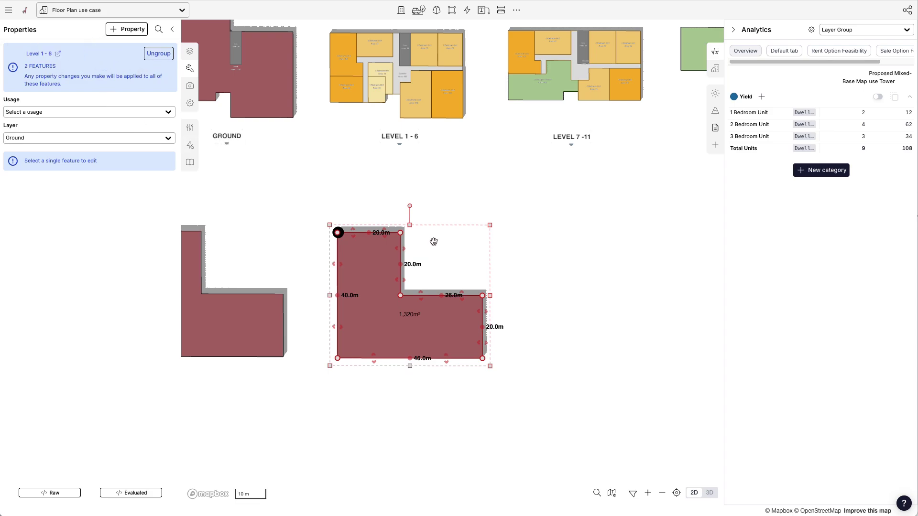
# Shrink the copied L-shaped footprint by moving its north edge inward to about 32.9 m deep and its east edge inward to about 36.6 m wide.
pyautogui.click(381, 276)
pyautogui.scroll(1, 401, 274)
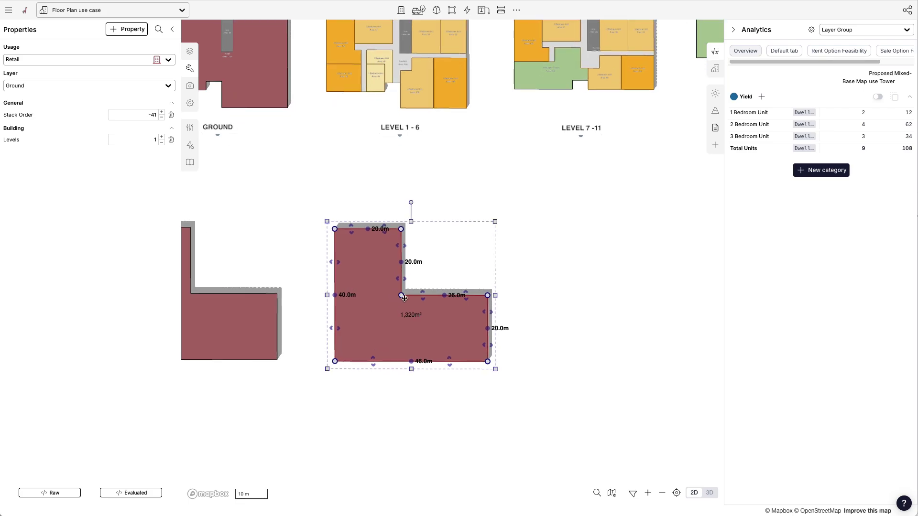
pyautogui.scroll(1, 400, 261)
pyautogui.moveTo(401, 259); pyautogui.dragTo(370, 266)
pyautogui.press('super+z')
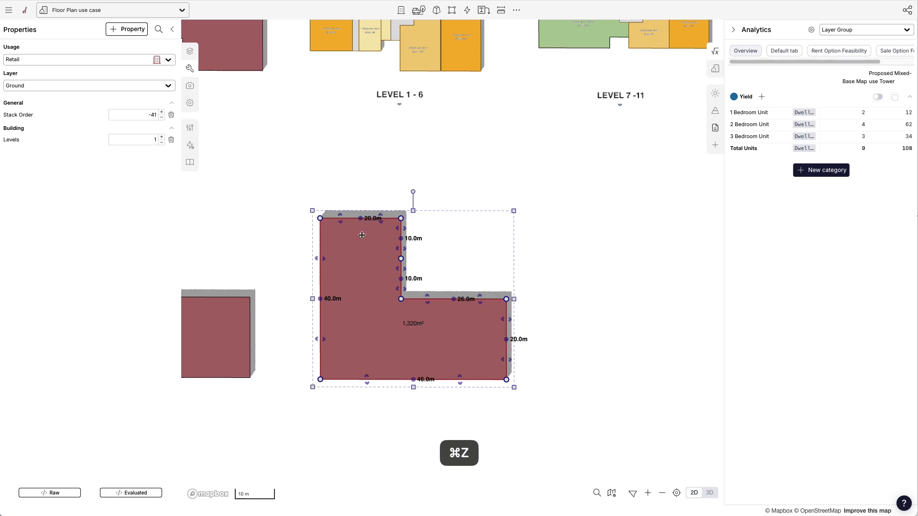
pyautogui.moveTo(341, 218); pyautogui.dragTo(341, 246)
pyautogui.click(400, 259)
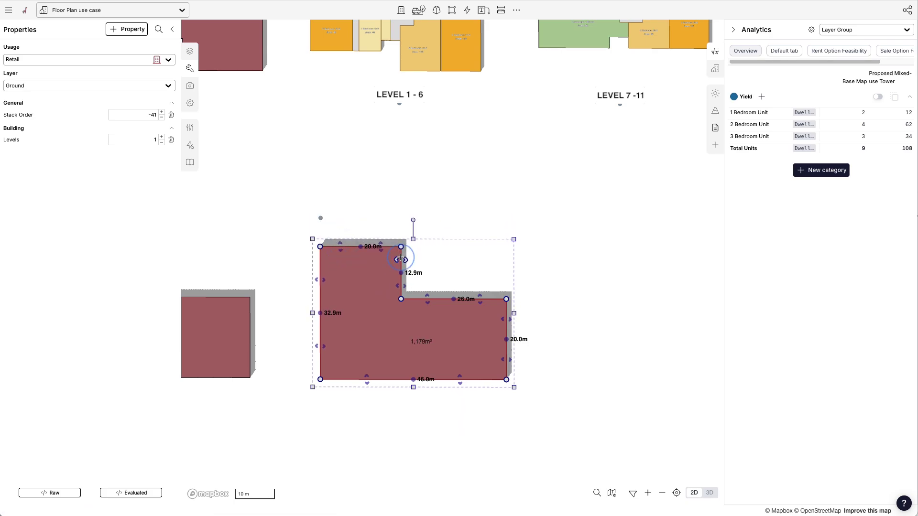
pyautogui.scroll(2, 469, 334)
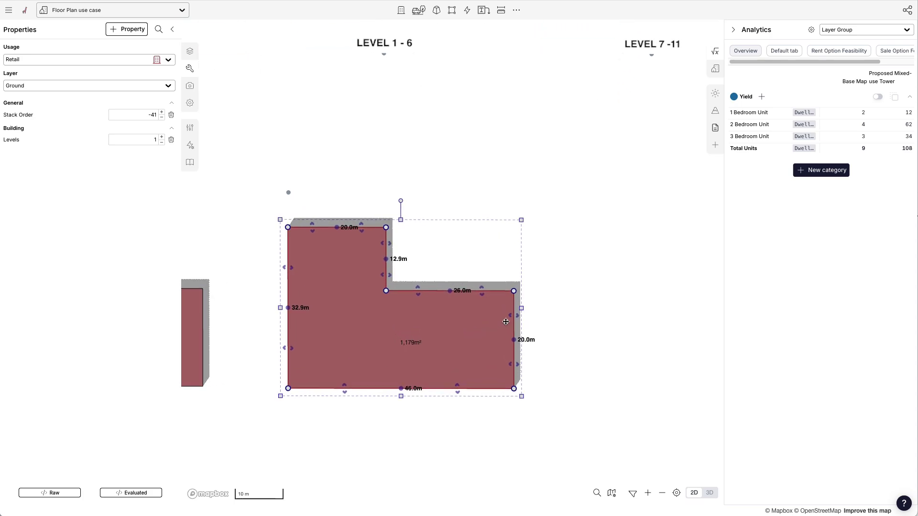
pyautogui.moveTo(507, 315); pyautogui.dragTo(468, 315)
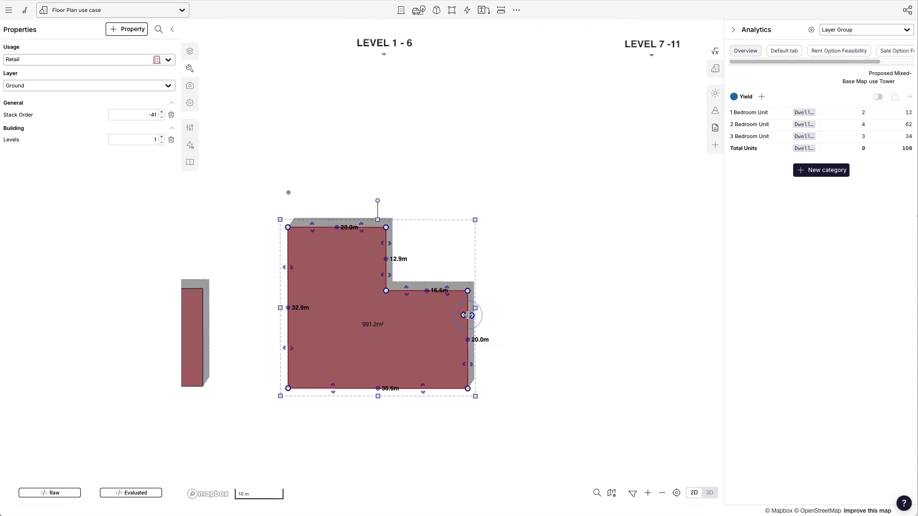
# Change the reshaped footprint's usage to the Residential building section.
pyautogui.click(122, 61)
pyautogui.write('res')
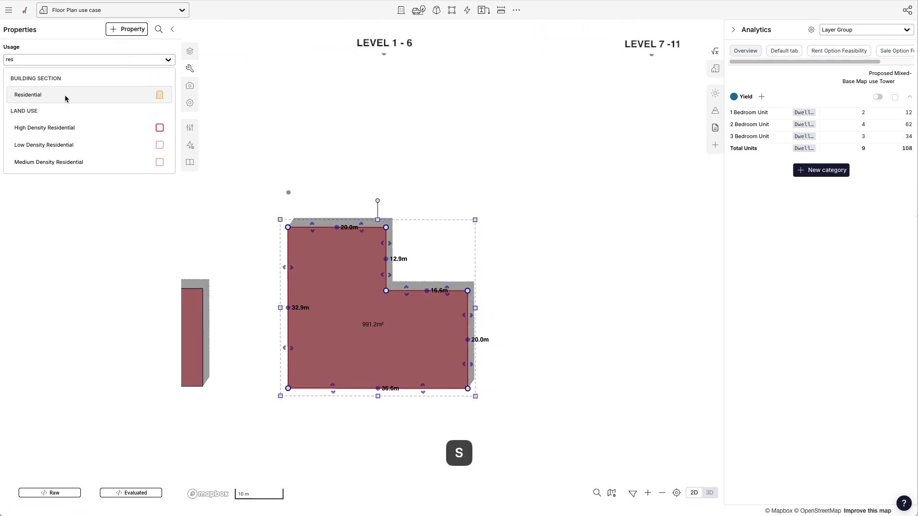
pyautogui.click(65, 95)
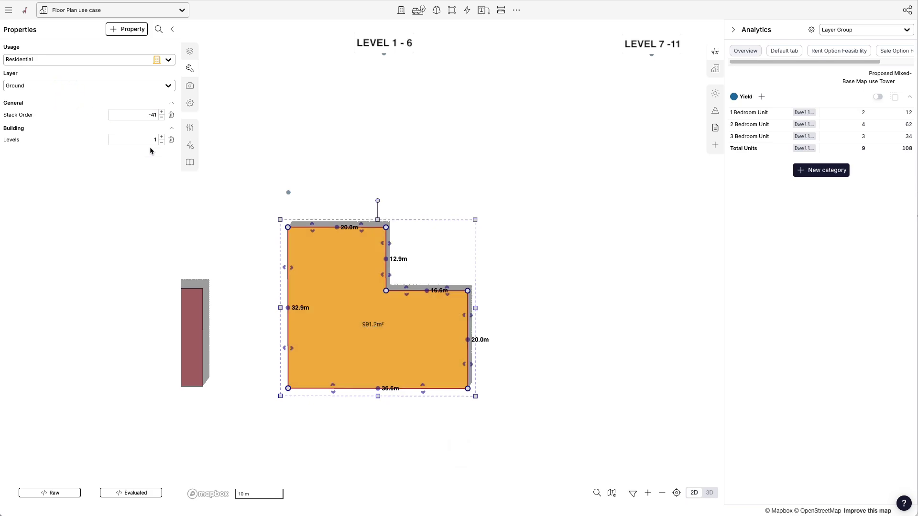
# Add points along the residential footprint's south edge and push a segment inward to form a recess about 9.2 m wide and 3.0 m deep.
pyautogui.scroll(-1, 507, 241)
pyautogui.scroll(1, 364, 396)
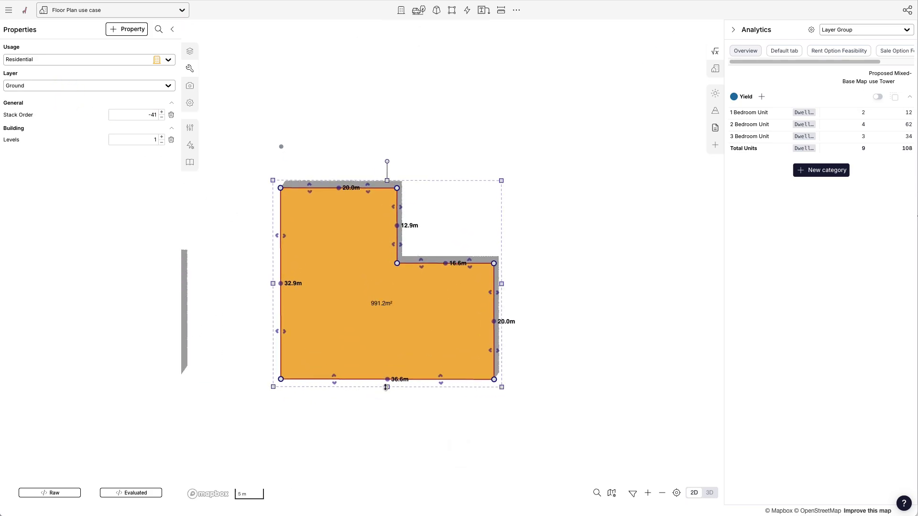
pyautogui.click(388, 379)
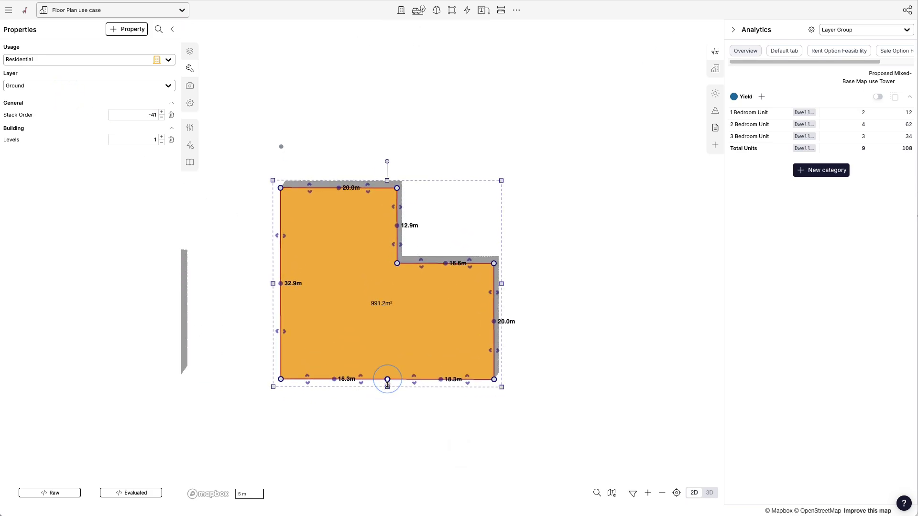
pyautogui.click(334, 379)
pyautogui.moveTo(347, 375)
pyautogui.mouseDown()
pyautogui.moveTo(347, 340)
pyautogui.moveTo(348, 361)
pyautogui.mouseUp()
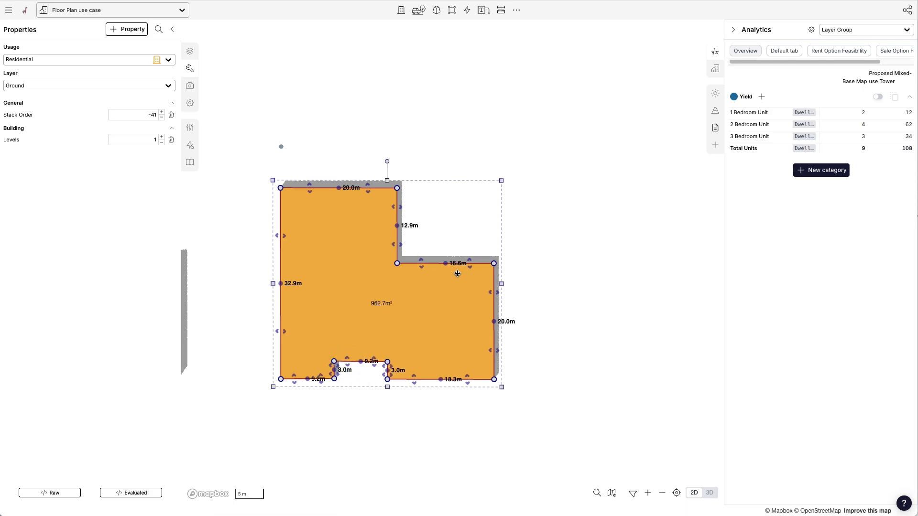
# Form a second recess about 13.3 m long in the residential footprint's west edge, and deselect the footprint.
pyautogui.click(281, 283)
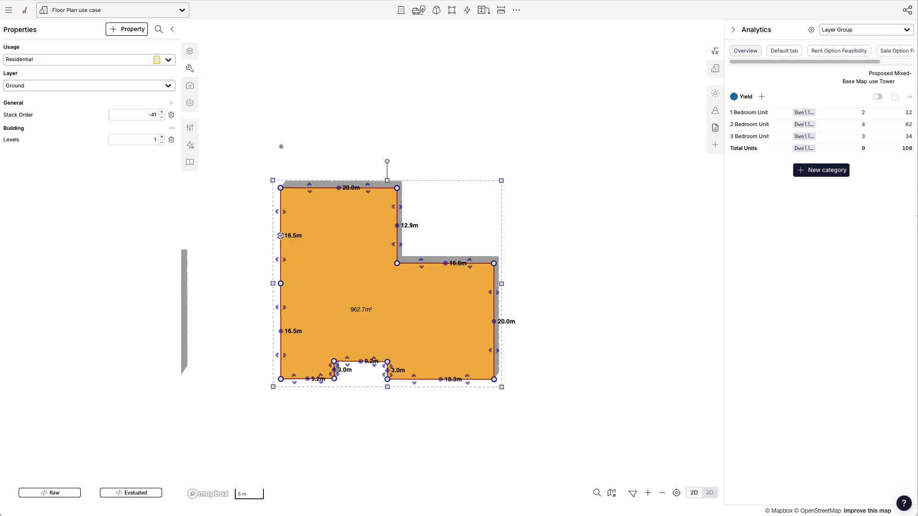
pyautogui.moveTo(280, 236); pyautogui.dragTo(295, 248)
pyautogui.scroll(2, 284, 288)
pyautogui.moveTo(282, 283); pyautogui.dragTo(282, 328)
pyautogui.scroll(-2, 287, 271)
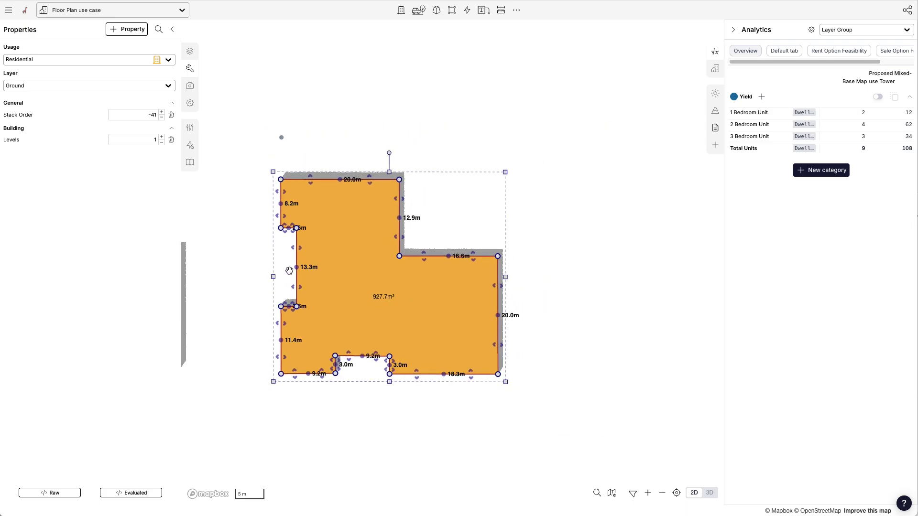
pyautogui.scroll(-2, 564, 239)
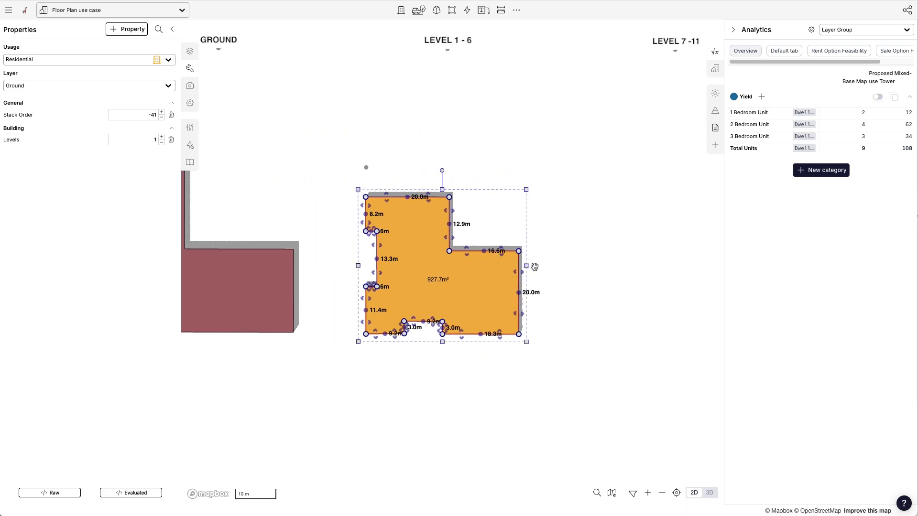
pyautogui.click(567, 218)
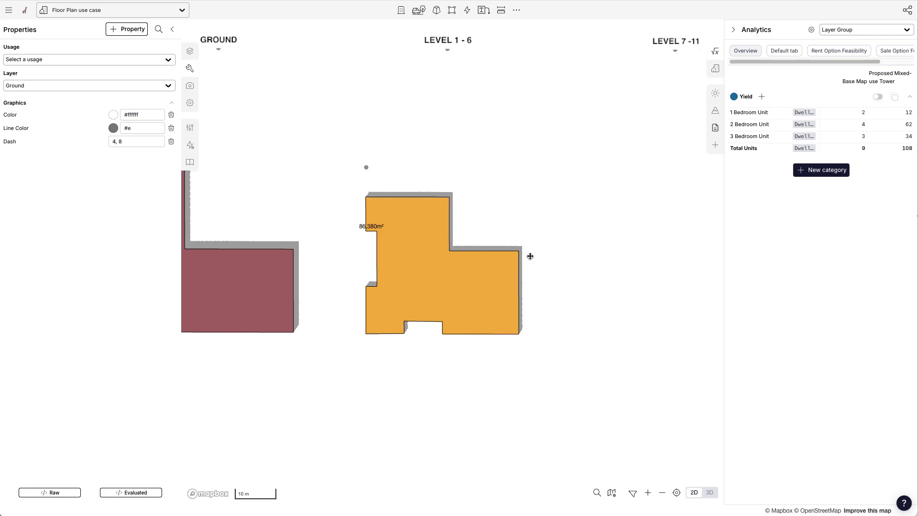
# Select the anchor point of the residential plan to check its group name, and clear the selection.
pyautogui.scroll(-2, 531, 256)
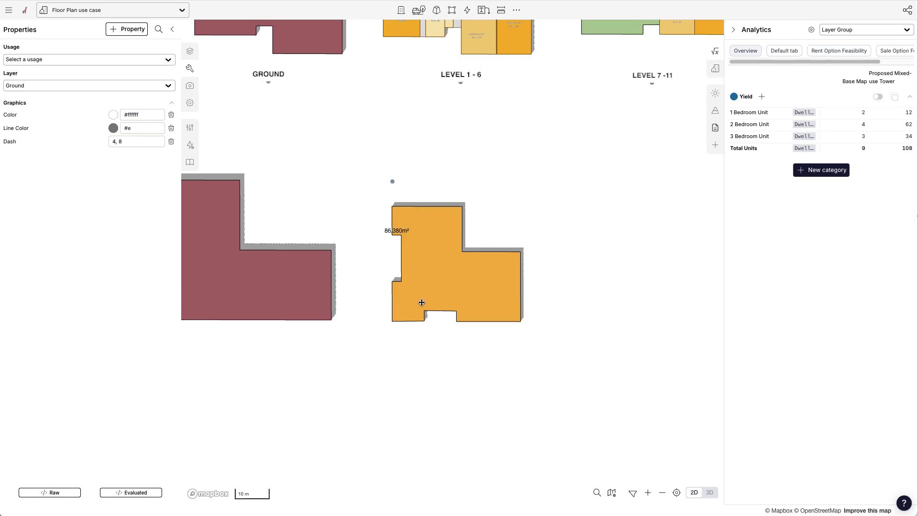
pyautogui.scroll(-1, 421, 303)
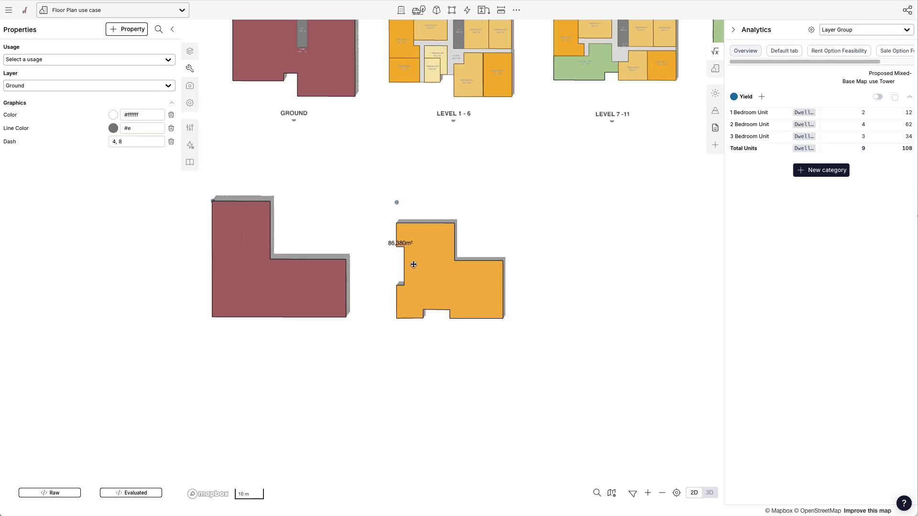
pyautogui.click(396, 202)
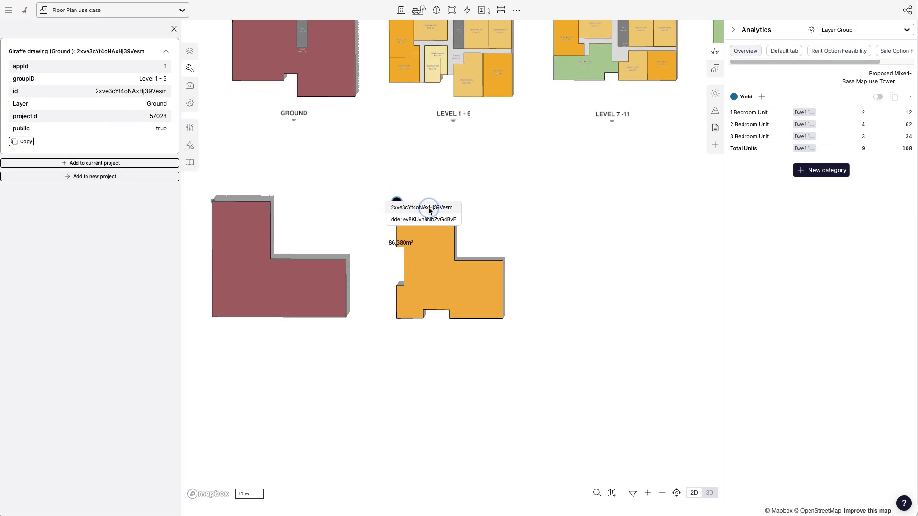
pyautogui.click(426, 207)
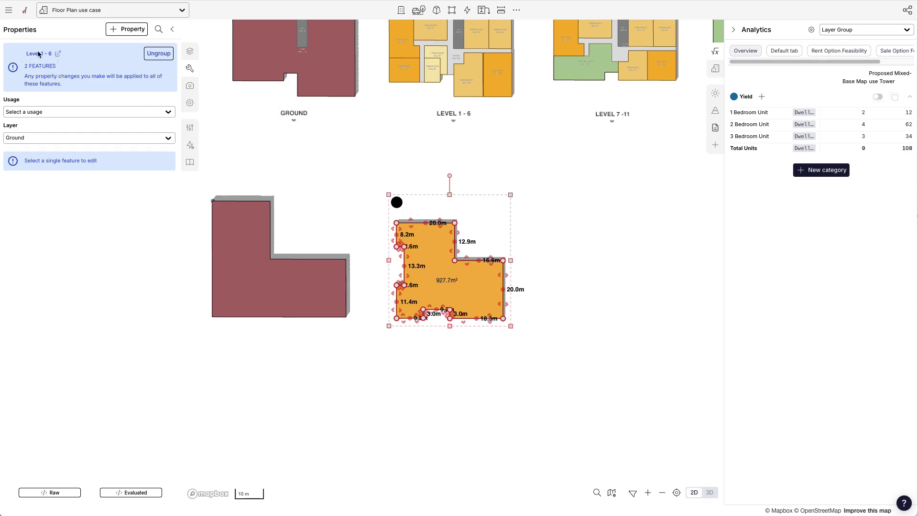
pyautogui.click(529, 304)
# In 3D, select the upper instance point on the block east of the tower and pick the residential Level 1 - 6 plan as its instanced group.
pyautogui.press('t')
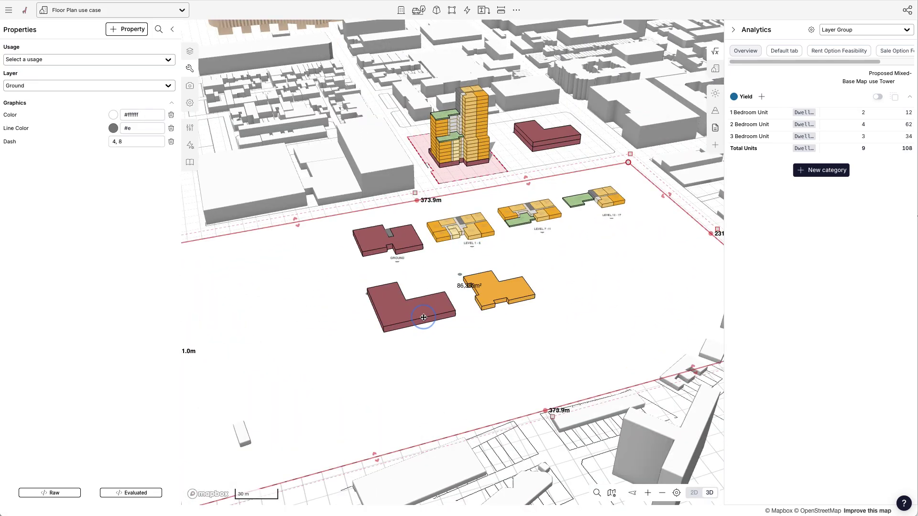
pyautogui.click(463, 133)
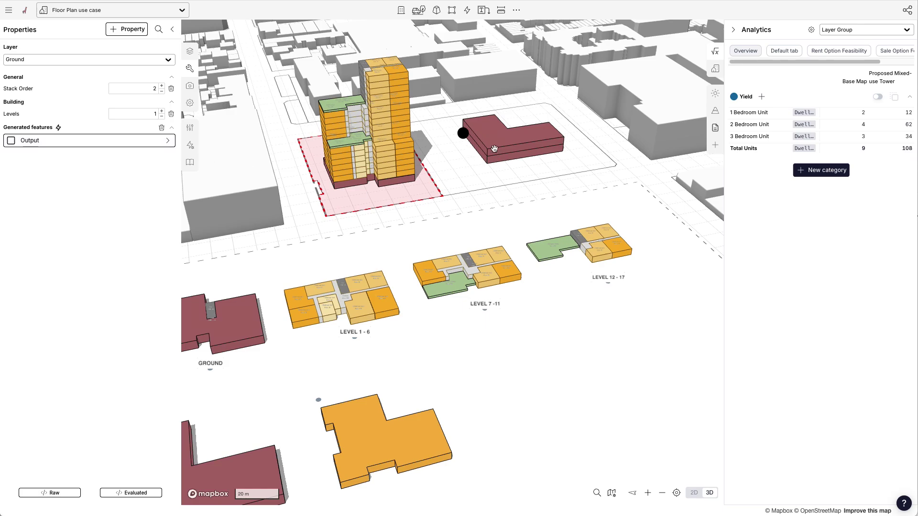
pyautogui.click(162, 141)
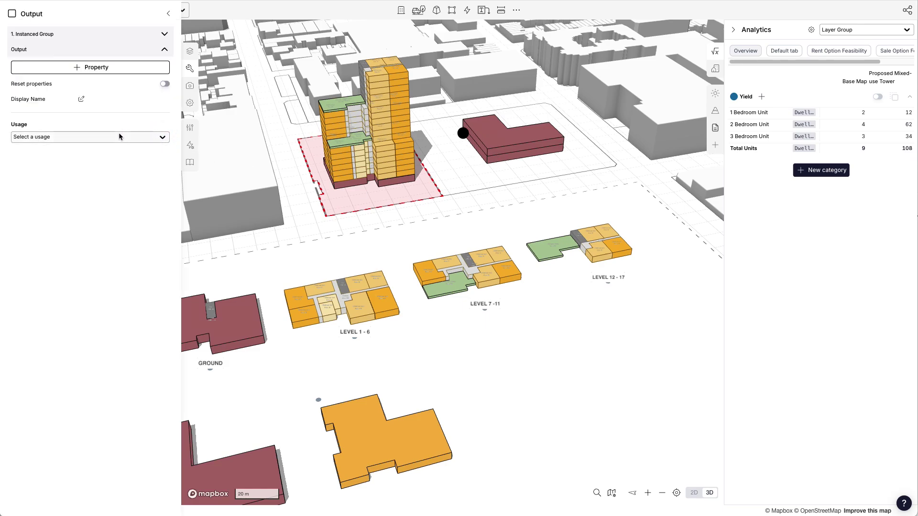
pyautogui.click(54, 34)
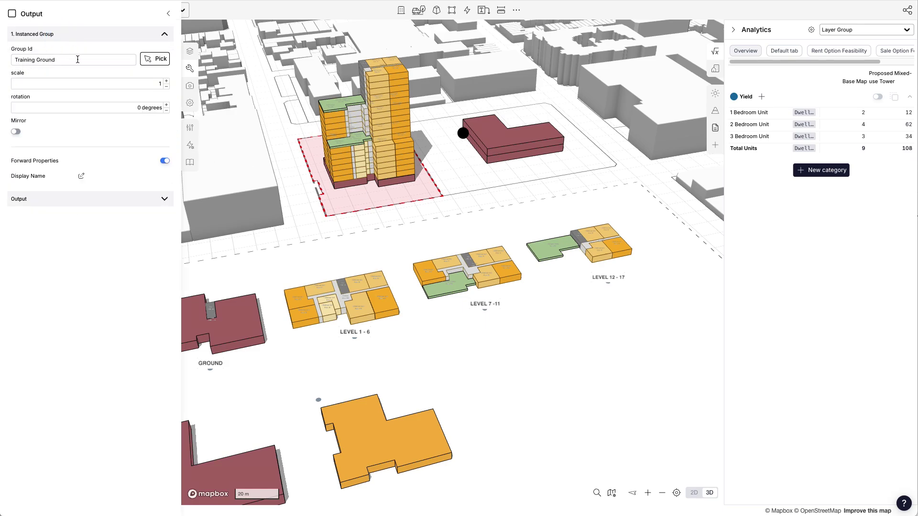
pyautogui.click(154, 59)
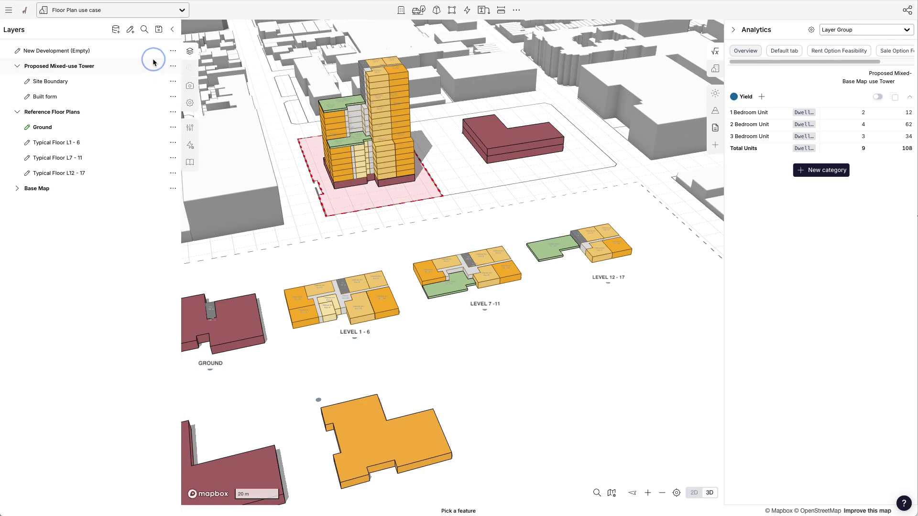
pyautogui.click(373, 440)
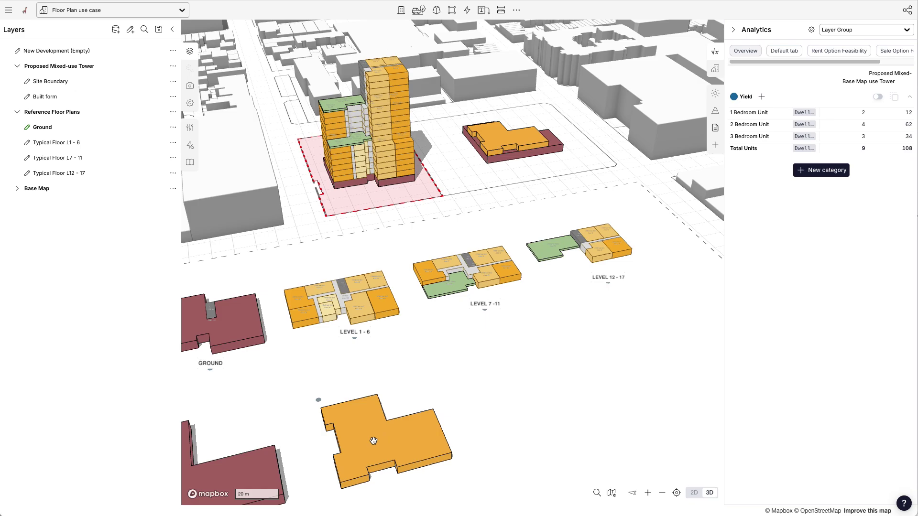
# Examine the residential level stacked on the retail ground floor from several angles, together with the reference floor plans.
pyautogui.moveTo(506, 143); pyautogui.dragTo(543, 161, button='right')
pyautogui.scroll(3, 542, 161)
pyautogui.scroll(3, 366, 82)
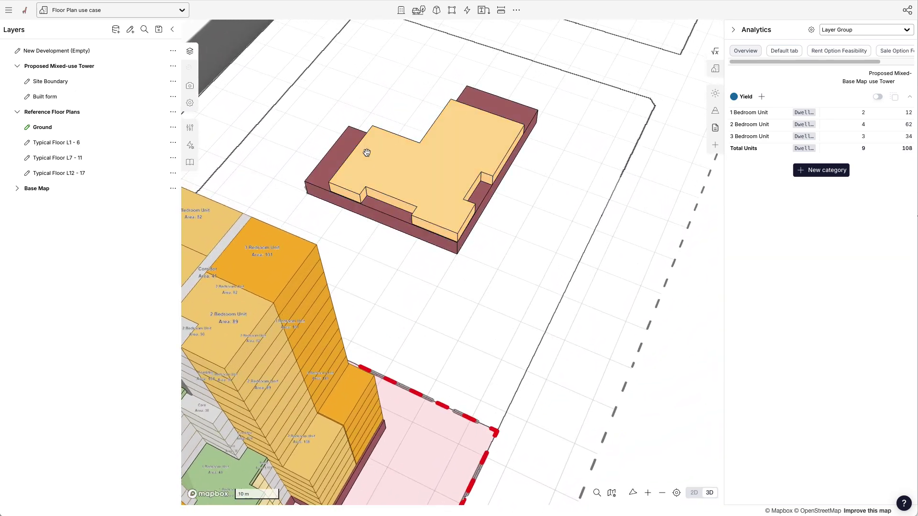
pyautogui.moveTo(365, 148); pyautogui.dragTo(354, 119, button='right')
pyautogui.scroll(-3, 354, 120)
pyautogui.moveTo(398, 157); pyautogui.dragTo(377, 156, button='right')
pyautogui.scroll(-1, 558, 152)
pyautogui.scroll(-3, 558, 151)
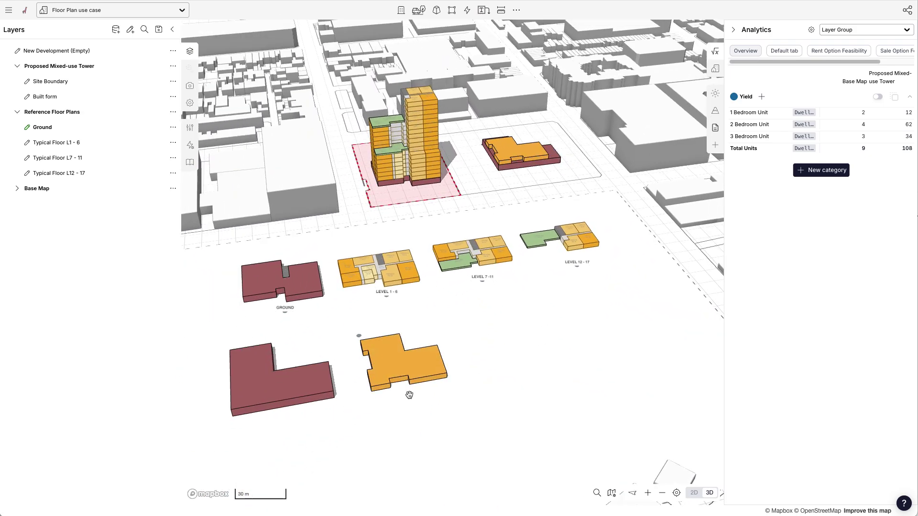
pyautogui.scroll(2, 410, 395)
pyautogui.moveTo(468, 309); pyautogui.dragTo(462, 308, button='right')
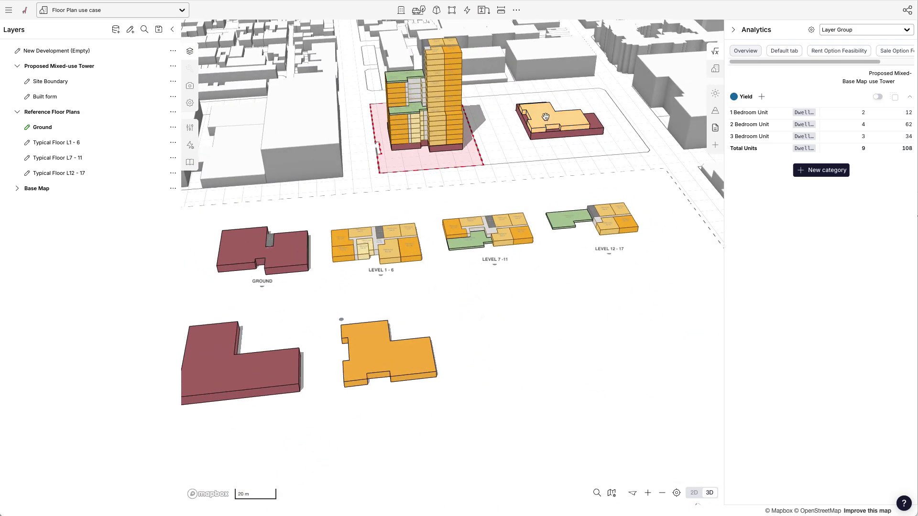
# Select the instanced residential level on the block east of the tower and raise its Levels to 3.
pyautogui.click(546, 117)
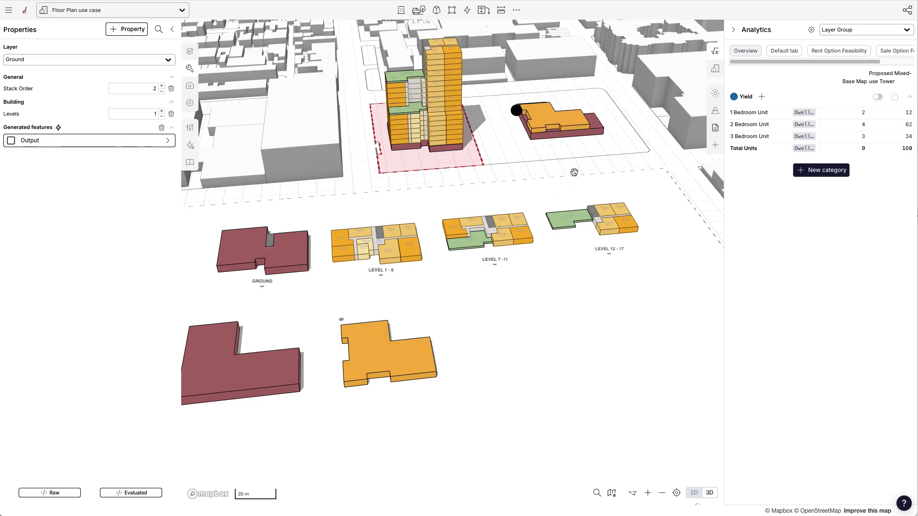
pyautogui.press('q')
pyautogui.press('q')
pyautogui.press('q')
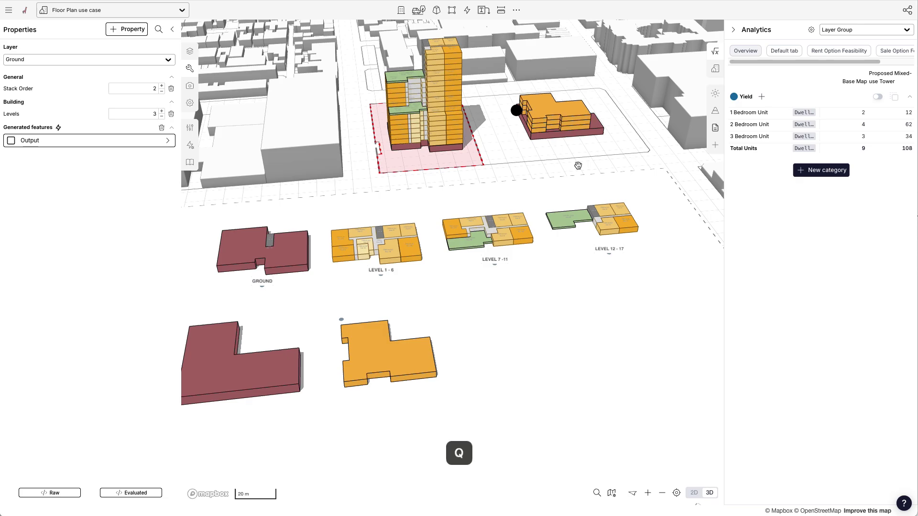
# Raise the Levels of the instanced residential plan on the block east of the tower to 6.
pyautogui.scroll(-5, 508, 275)
pyautogui.scroll(4, 547, 190)
pyautogui.press('q')
pyautogui.press('q')
pyautogui.press('q')
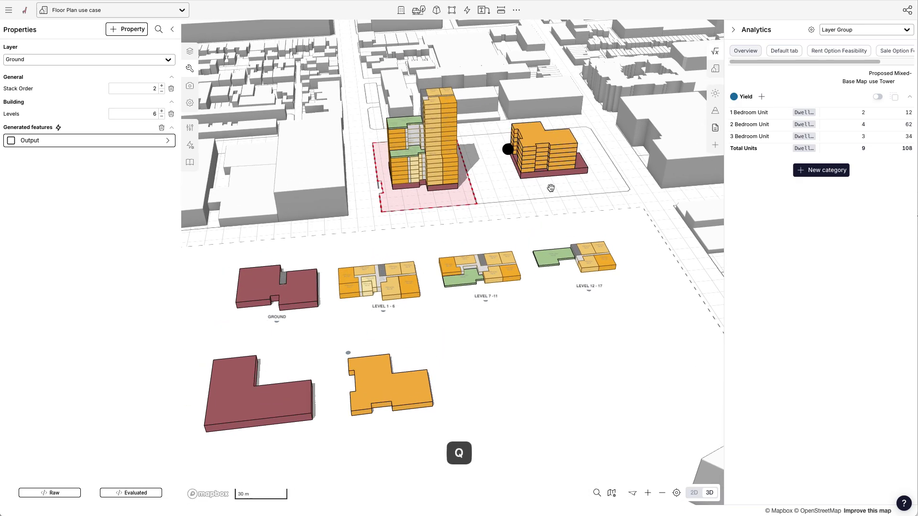
pyautogui.press('q')
pyautogui.press('a')
pyautogui.press('a')
# Examine the raised building east of the tower from close up and from an angle, and clear the selection.
pyautogui.scroll(3, 577, 179)
pyautogui.scroll(4, 578, 179)
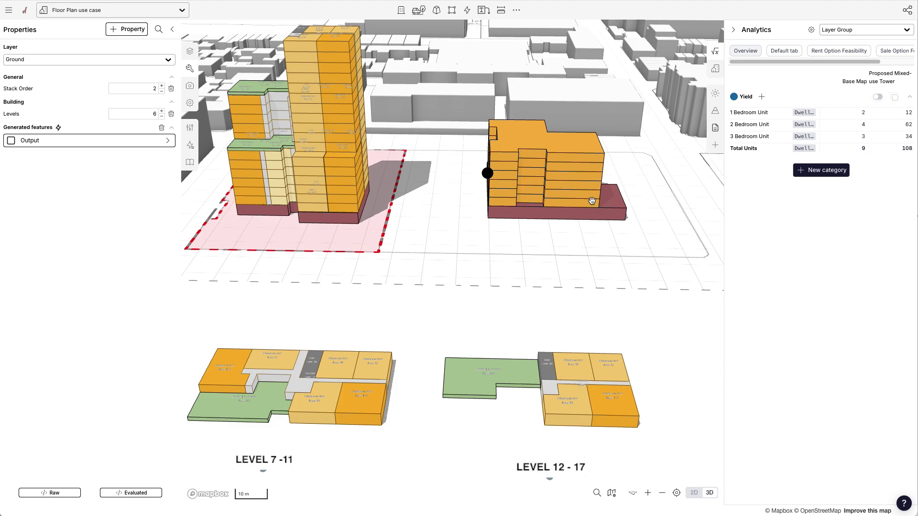
pyautogui.moveTo(551, 174); pyautogui.dragTo(564, 203, button='right')
pyautogui.scroll(-3, 555, 141)
pyautogui.scroll(-3, 458, 196)
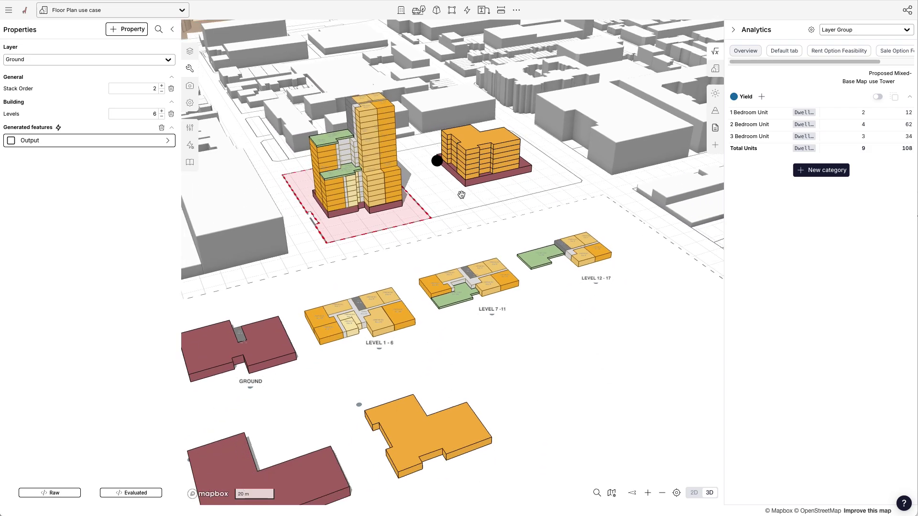
pyautogui.click(545, 160)
pyautogui.moveTo(545, 160); pyautogui.dragTo(567, 215, button='right')
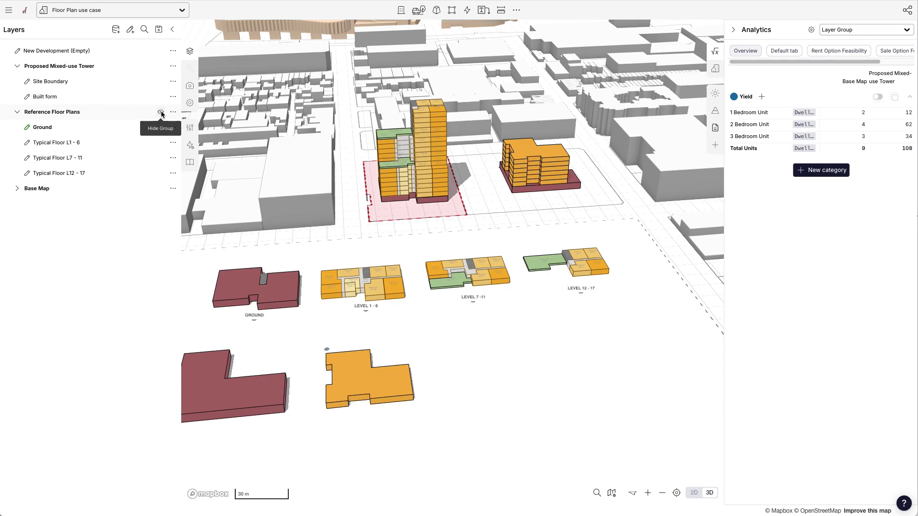
# Hide and show the Reference Floor Plans layer group, and do the same with the Proposed Mixed-use Tower group, to compare their contents.
pyautogui.click(161, 112)
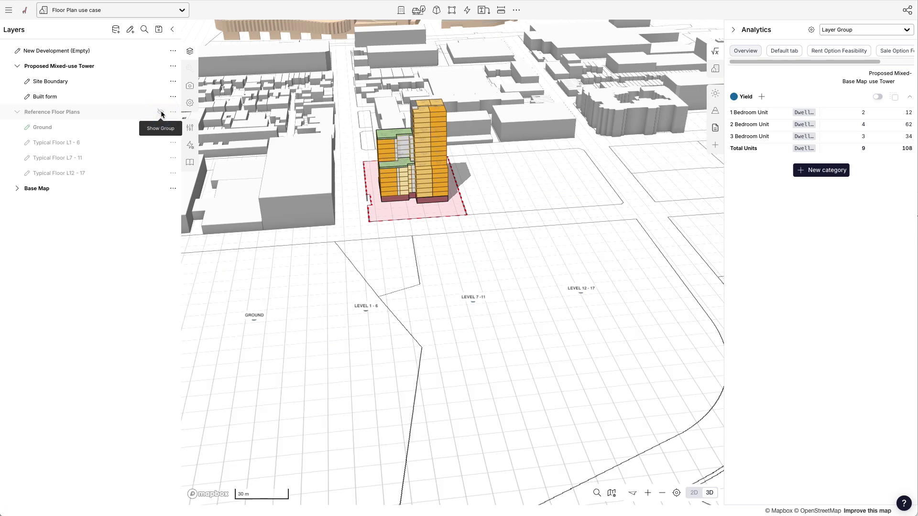
pyautogui.click(160, 112)
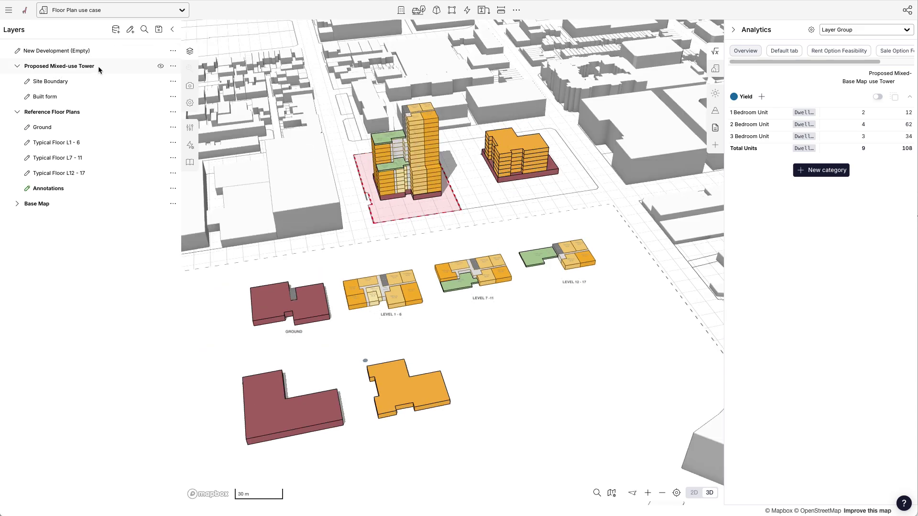
pyautogui.click(161, 66)
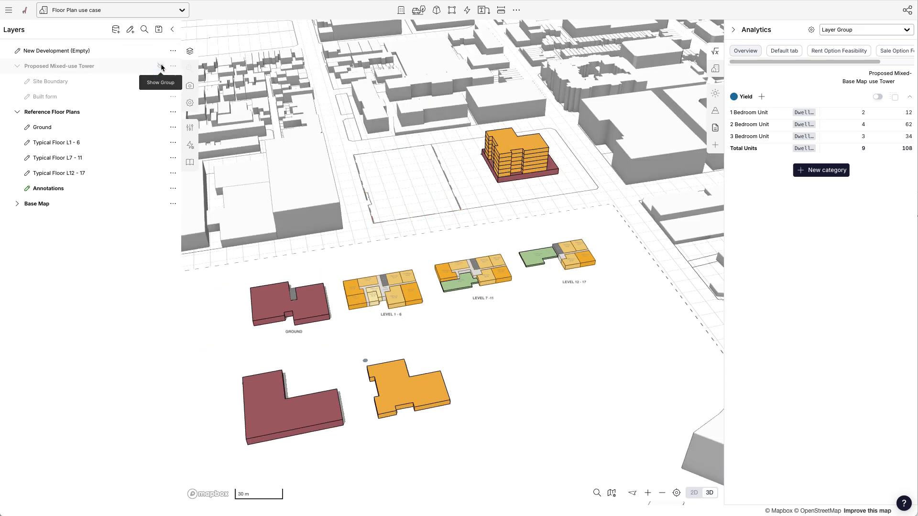
pyautogui.click(161, 67)
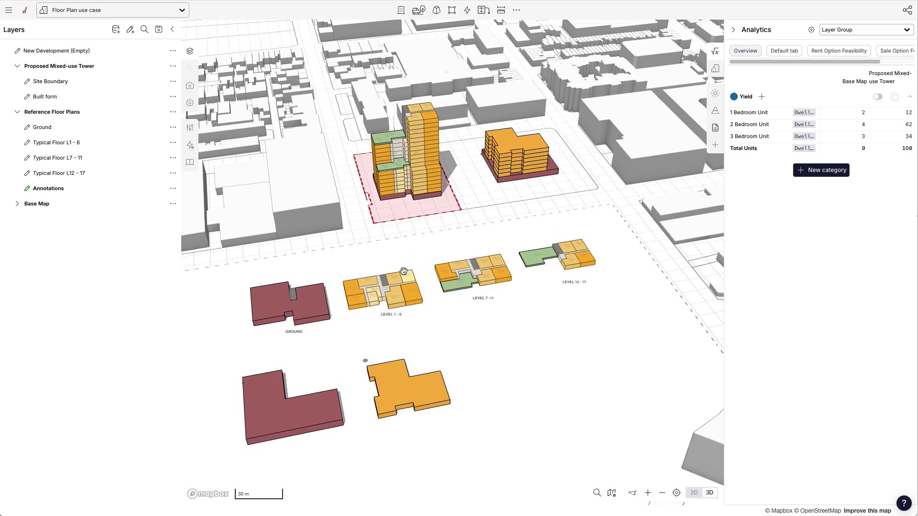
pyautogui.click(422, 233)
pyautogui.scroll(1, 450, 228)
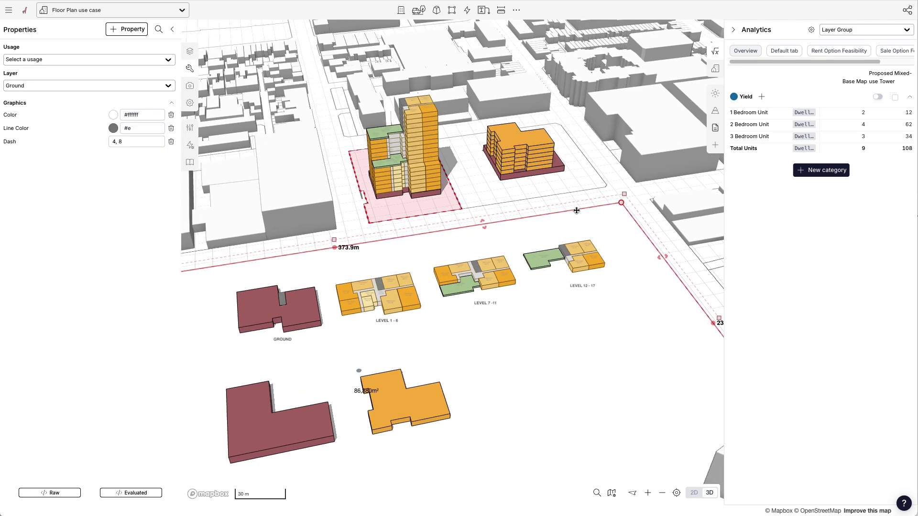
pyautogui.click(623, 178)
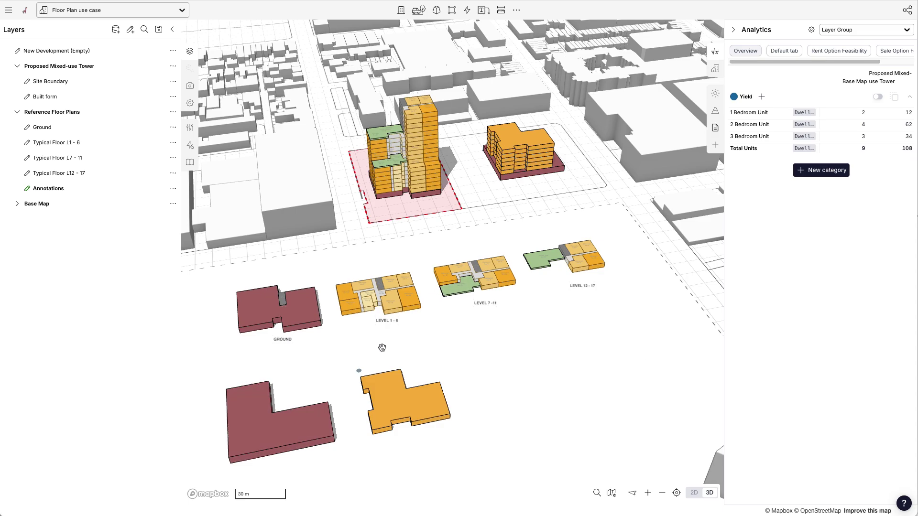
pyautogui.scroll(-2, 367, 361)
pyautogui.scroll(3, 480, 234)
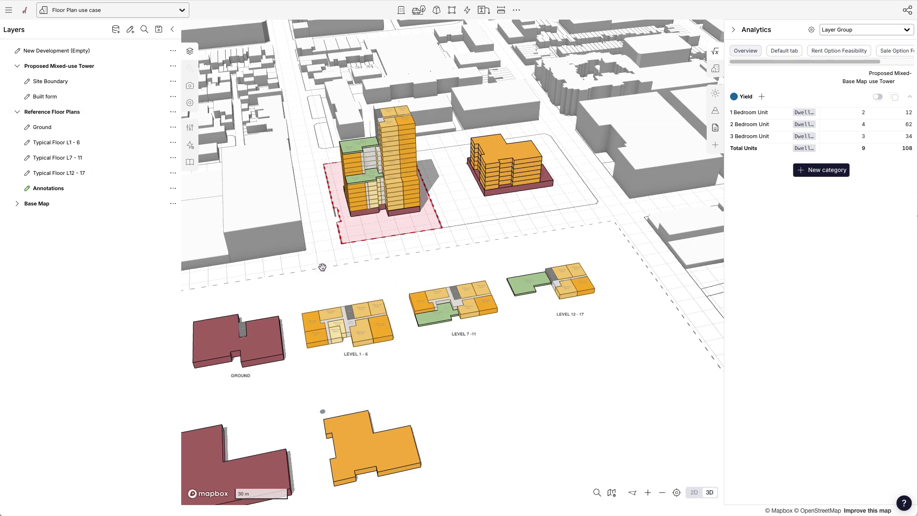
# Widen the Analytics panel to show its columns in full and select the Level 1 - 6 instance in the tower.
pyautogui.moveTo(723, 180); pyautogui.dragTo(621, 175)
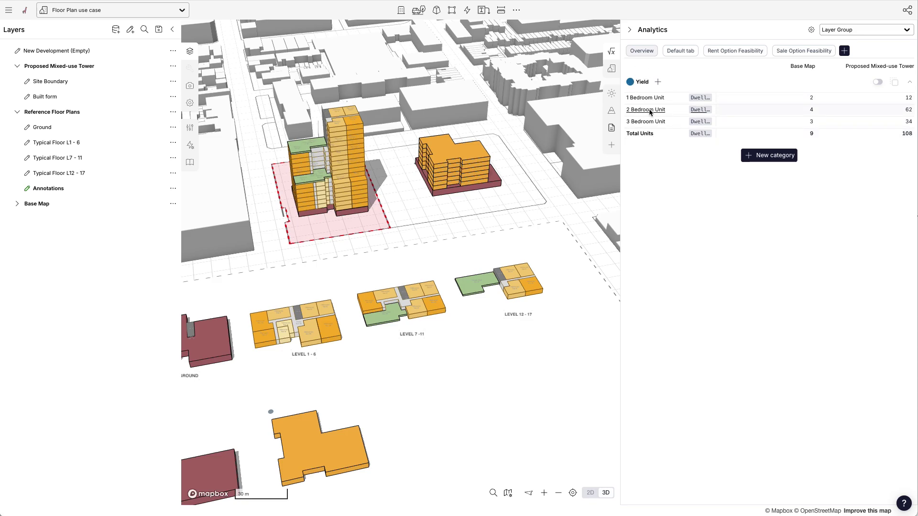
pyautogui.scroll(2, 346, 198)
pyautogui.click(349, 201)
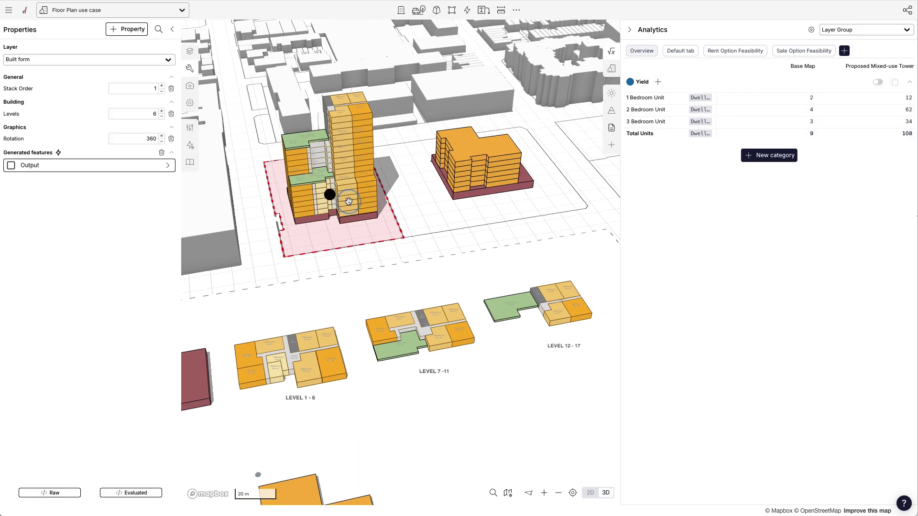
pyautogui.moveTo(383, 245); pyautogui.dragTo(394, 244, button='right')
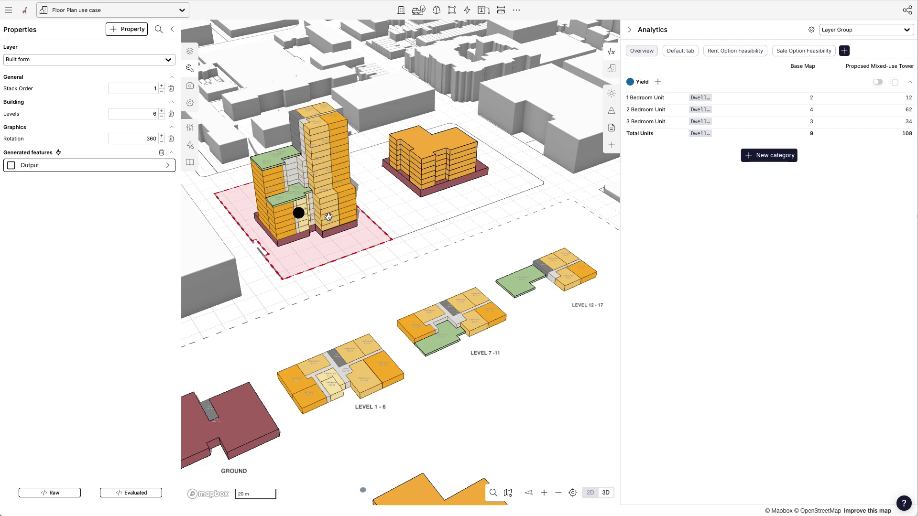
# Raise the Levels of the tower's Level 1 - 6 instance to 12.
pyautogui.press('q')
pyautogui.press('q')
pyautogui.press('q')
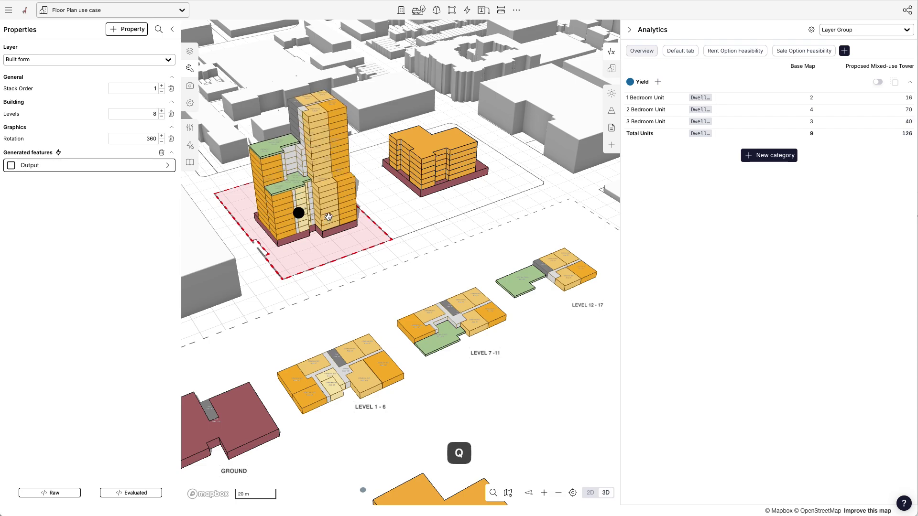
pyautogui.press('q')
pyautogui.press('q')
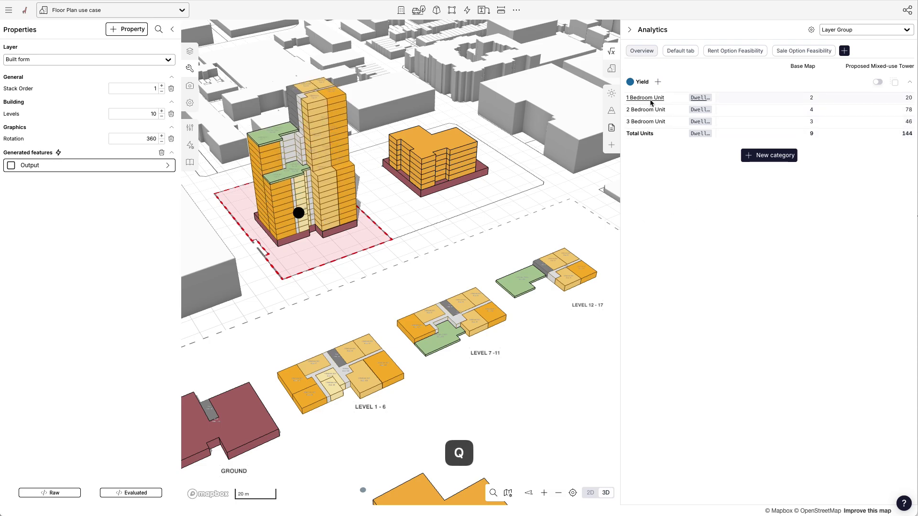
pyautogui.press('q')
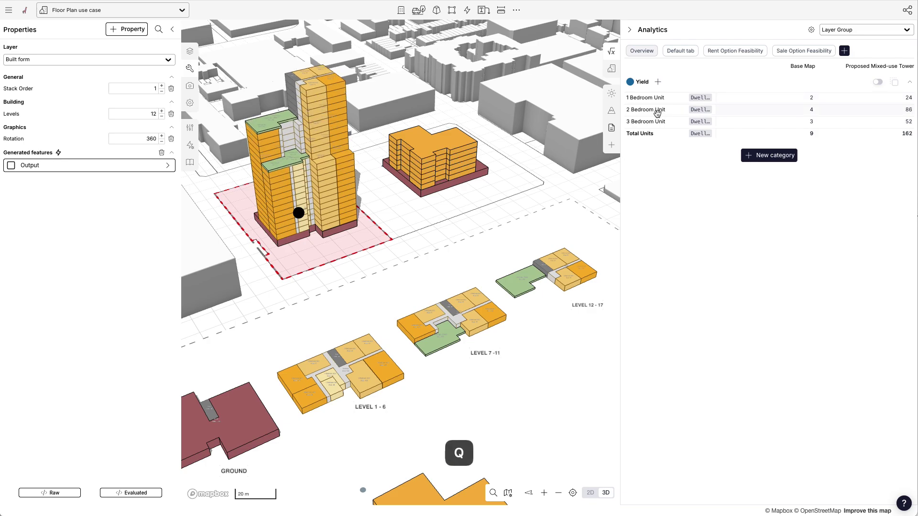
# Reduce the Levels of the tower's Level 1 - 6 instance to 8 and clear the selection.
pyautogui.press('a')
pyautogui.press('a')
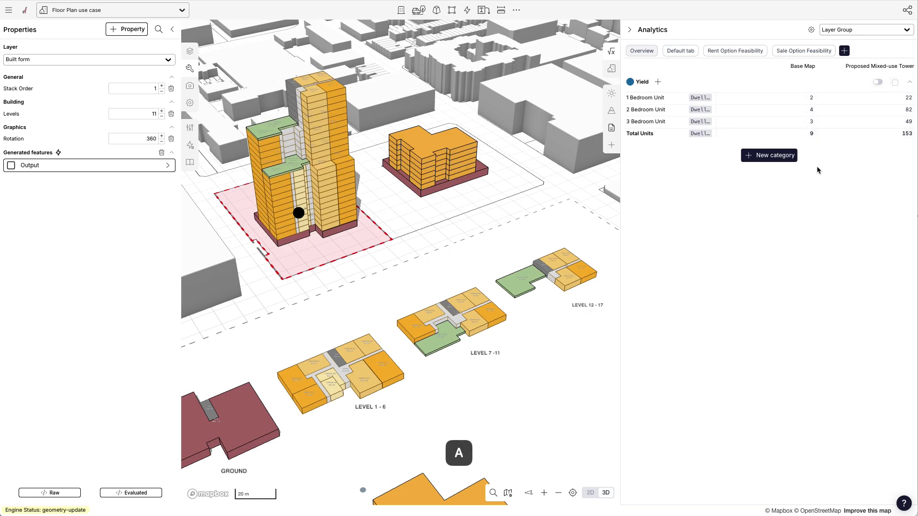
pyautogui.press('a')
pyautogui.press('a')
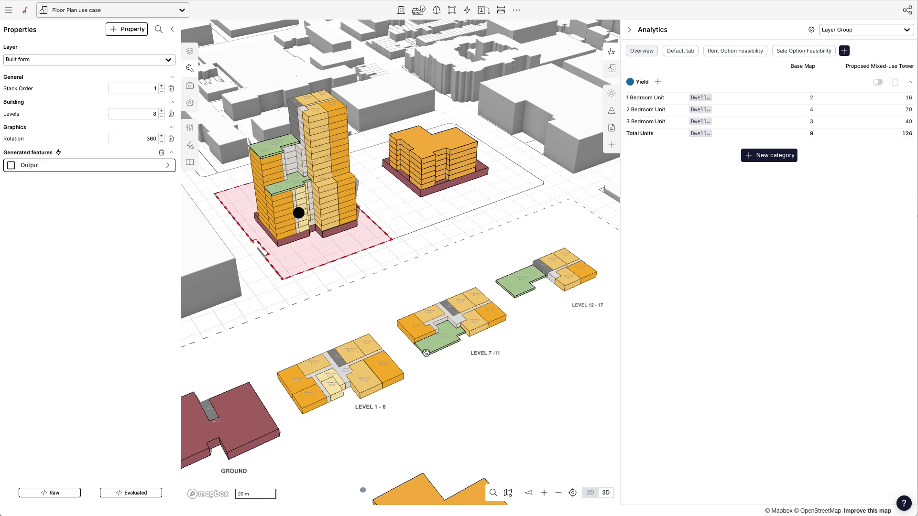
pyautogui.click(332, 282)
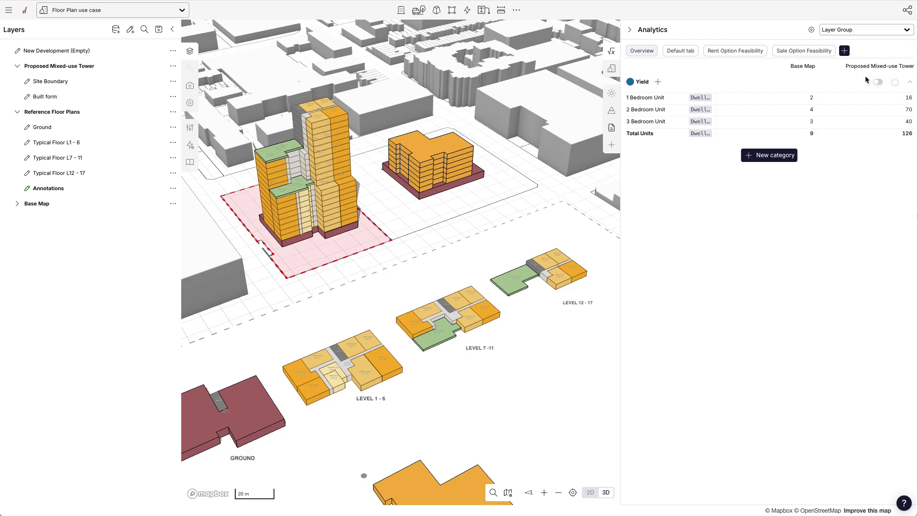
# In the analytics settings, hide the Base Map group from the results and close the dialog.
pyautogui.click(811, 30)
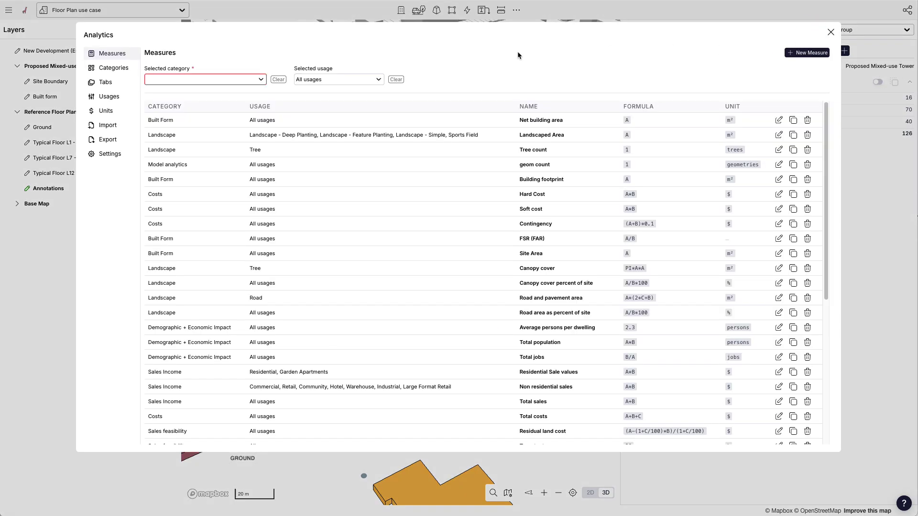
pyautogui.click(110, 152)
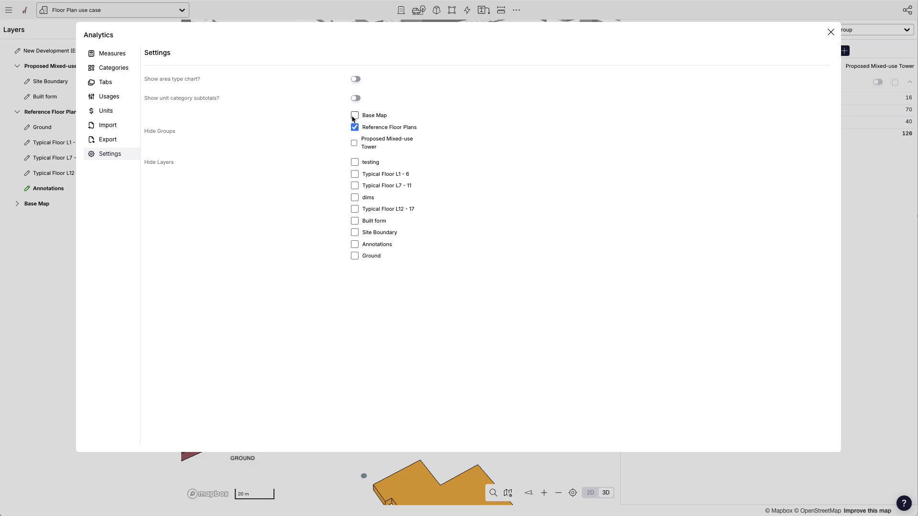
pyautogui.click(354, 116)
pyautogui.click(830, 32)
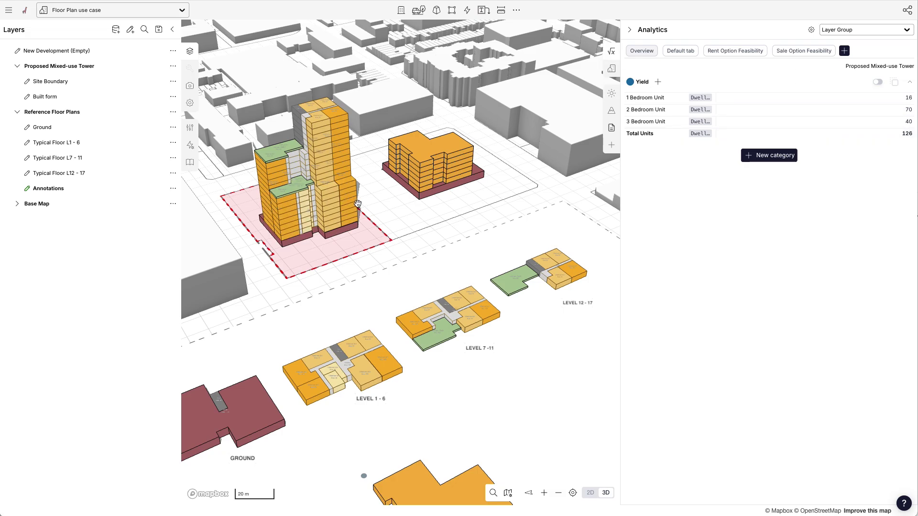